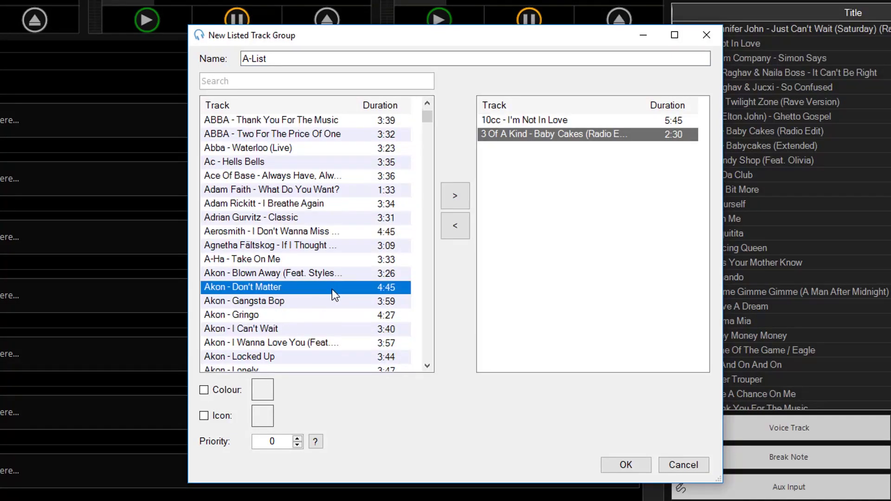
Add Alphabeat - Boyfriend, Anastacia - Left Outside Alone and Aqua - Barbie Girl to the group
scroll(341, 338, down, 5)
double_click(342, 341)
Add Arcade Fire, Arctic Monkeys and Armand Van Helden tracks, then bring up the Manage menu
scroll(342, 325, down, 5)
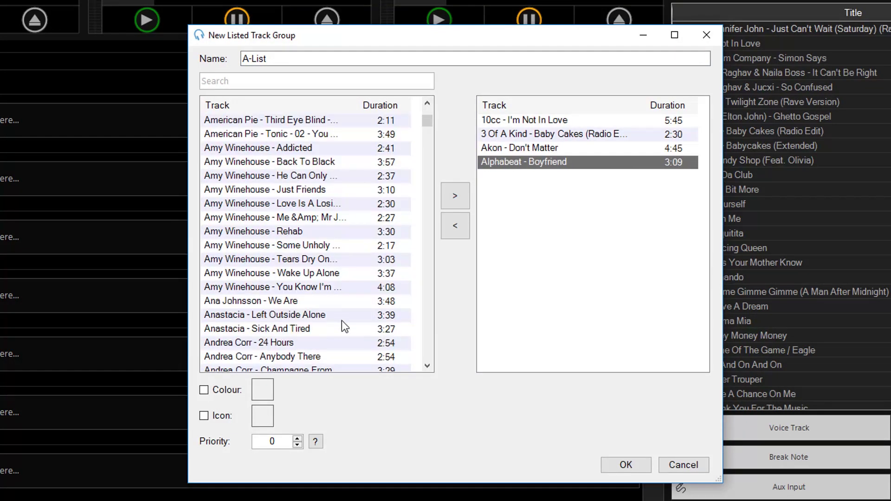
double_click(342, 320)
scroll(344, 346, down, 6)
double_click(344, 346)
scroll(343, 346, down, 4)
double_click(344, 346)
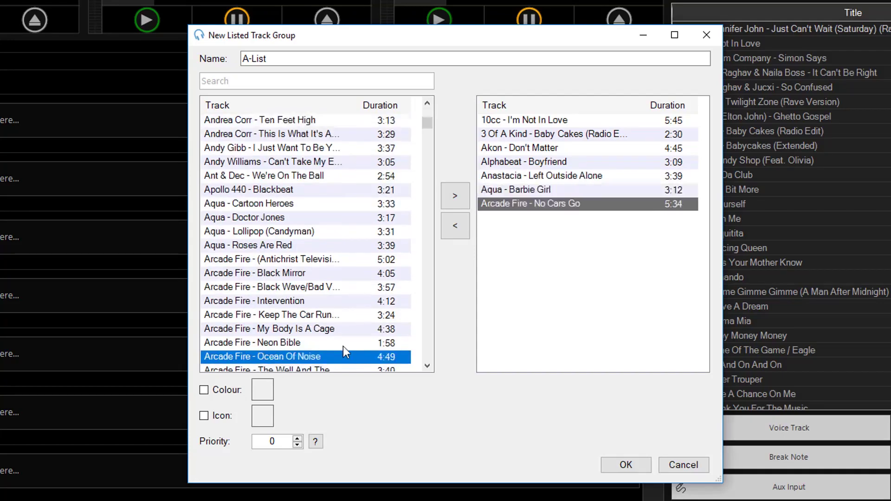
scroll(344, 346, down, 5)
double_click(344, 346)
scroll(344, 347, down, 3)
double_click(344, 347)
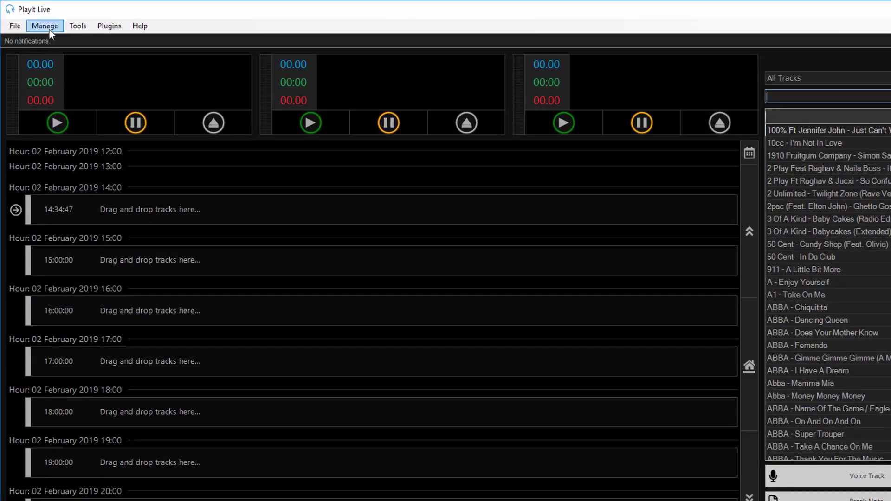
click(49, 29)
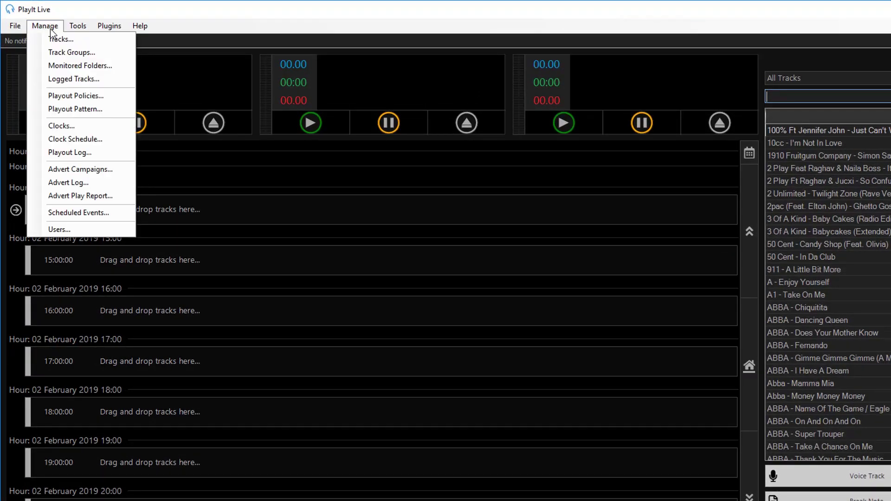
In Track Groups, add a new listed track group named 'A-List'
click(90, 54)
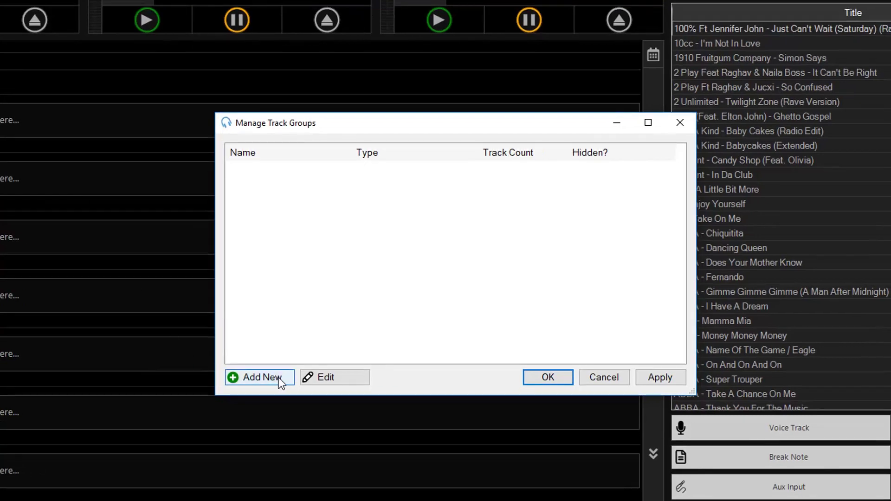
click(288, 378)
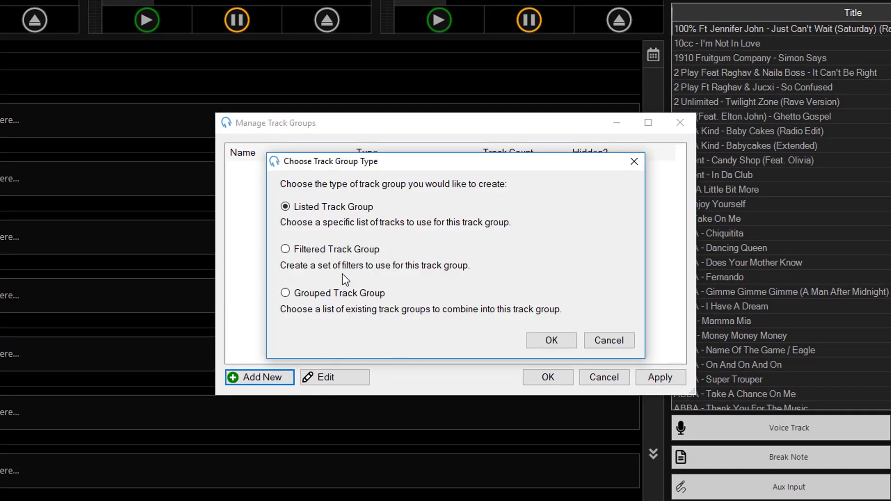
click(565, 341)
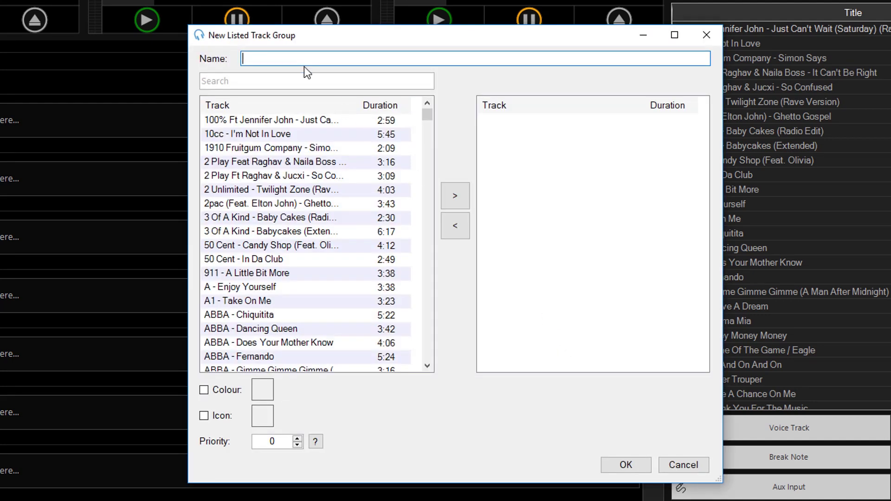
text(A)
text(-List)
Add 10cc, 3 Of A Kind, Akon, Alphabeat, Anastacia and Aqua tracks to A-List
double_click(333, 135)
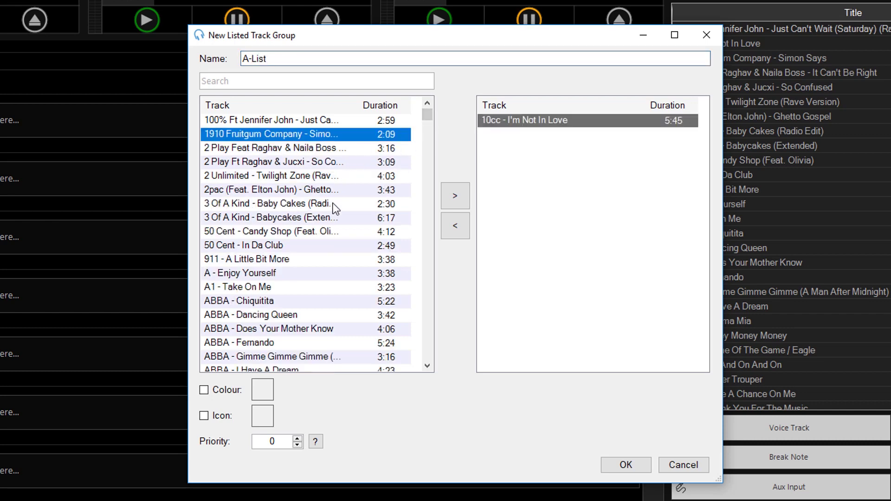
double_click(333, 205)
scroll(332, 286, down, 4)
scroll(332, 289, down, 4)
click(332, 288)
double_click(332, 288)
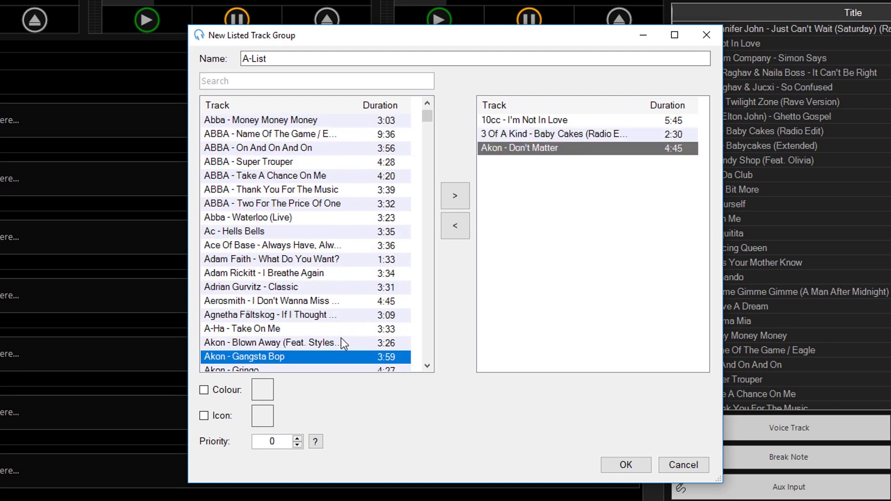
scroll(341, 338, down, 10)
double_click(342, 342)
scroll(342, 339, down, 8)
double_click(342, 320)
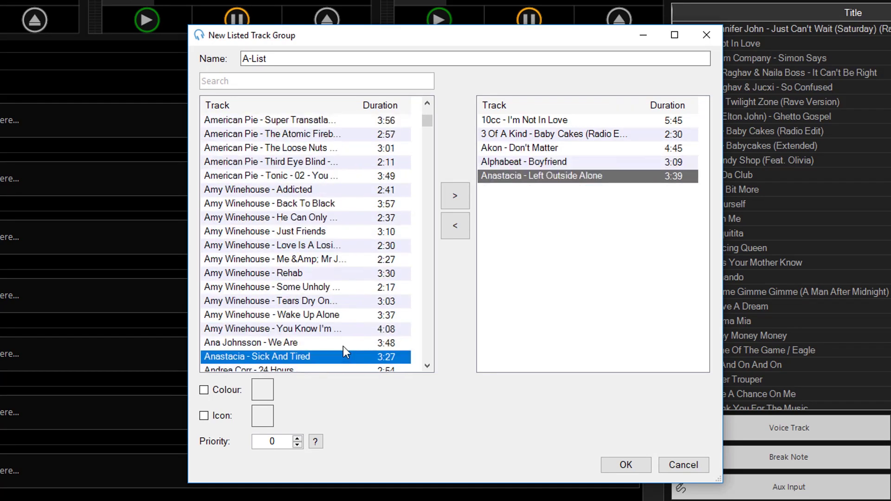
scroll(343, 346, down, 6)
double_click(344, 346)
Add Arcade Fire, Arctic Monkeys, Armand Van Helden, A-Studio & Polina and Avril Lavigne tracks, then save A-List
scroll(344, 346, down, 4)
double_click(343, 347)
scroll(344, 346, down, 6)
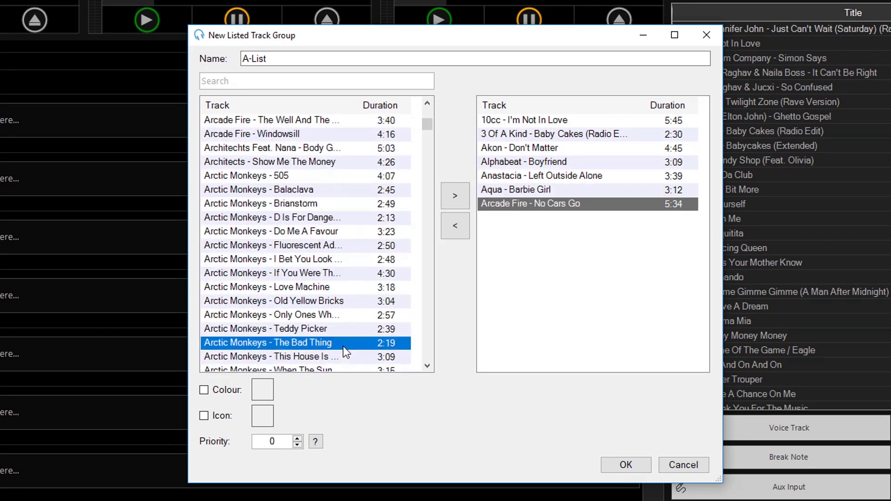
double_click(344, 347)
scroll(344, 346, down, 1)
scroll(343, 346, down, 1)
double_click(343, 347)
scroll(343, 346, down, 3)
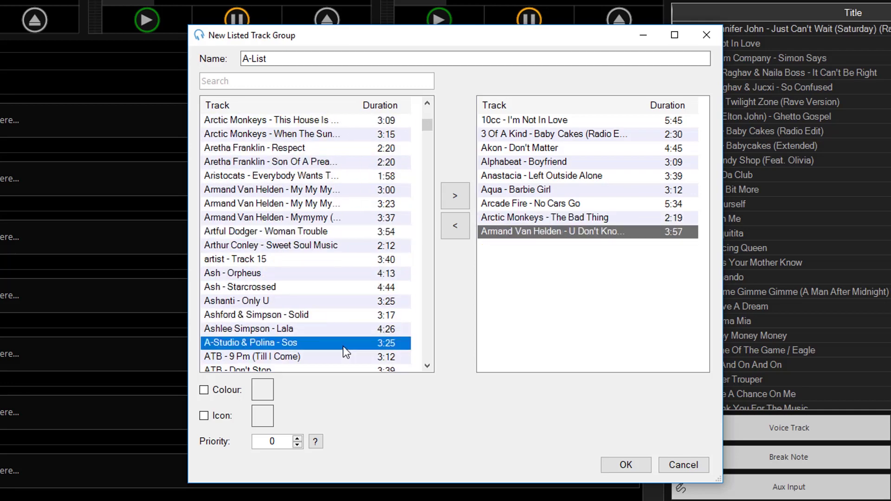
scroll(343, 346, down, 5)
click(343, 346)
click(455, 196)
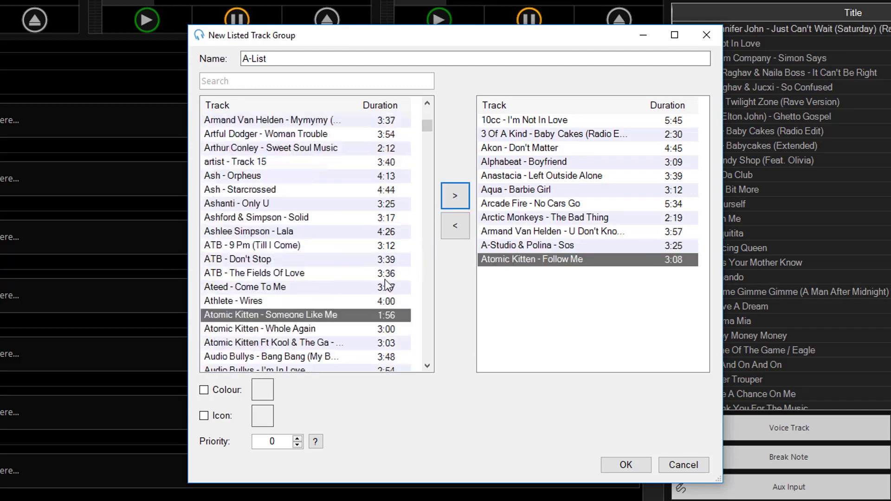
scroll(352, 292, down, 3)
click(352, 273)
click(454, 197)
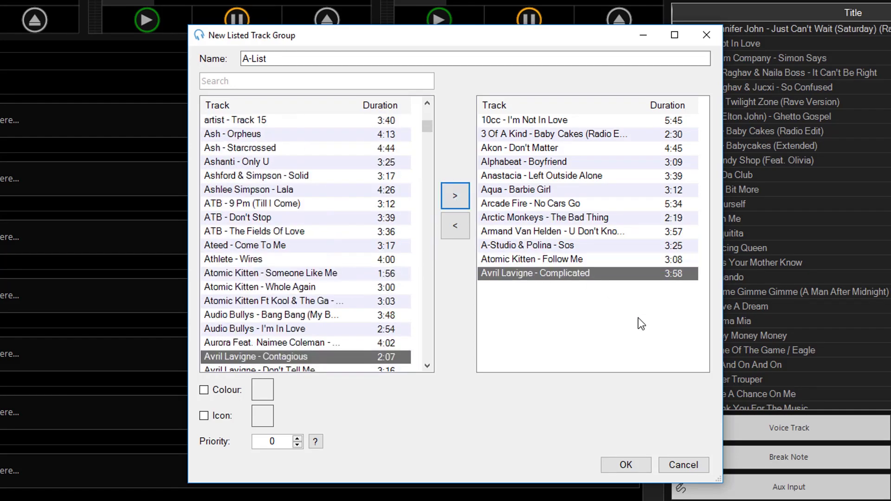
click(648, 467)
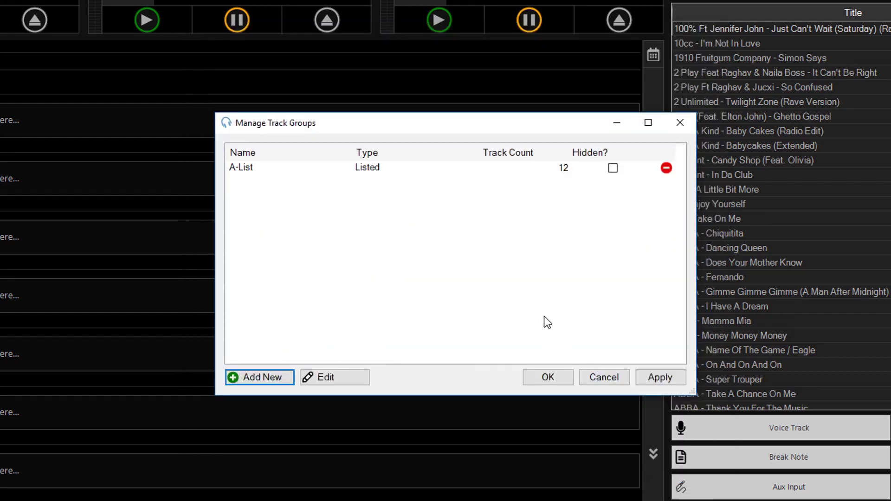
Add a second listed track group named 'B-List'
click(267, 377)
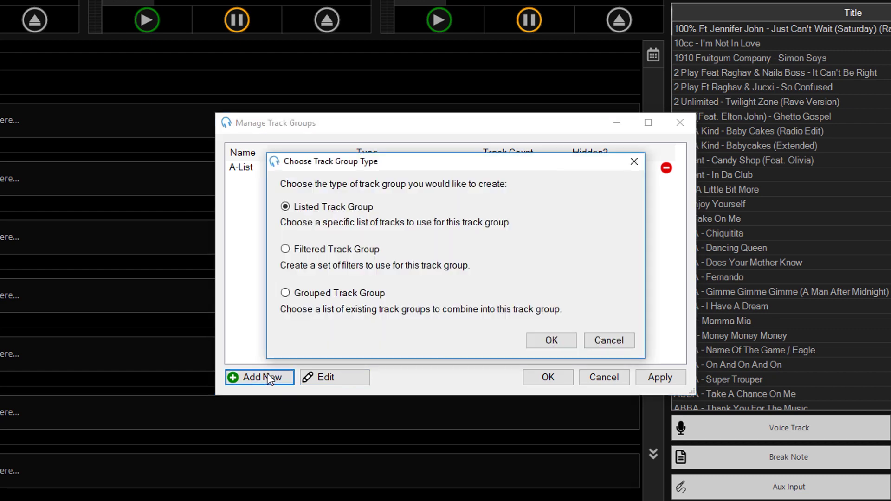
click(564, 338)
text(B-List)
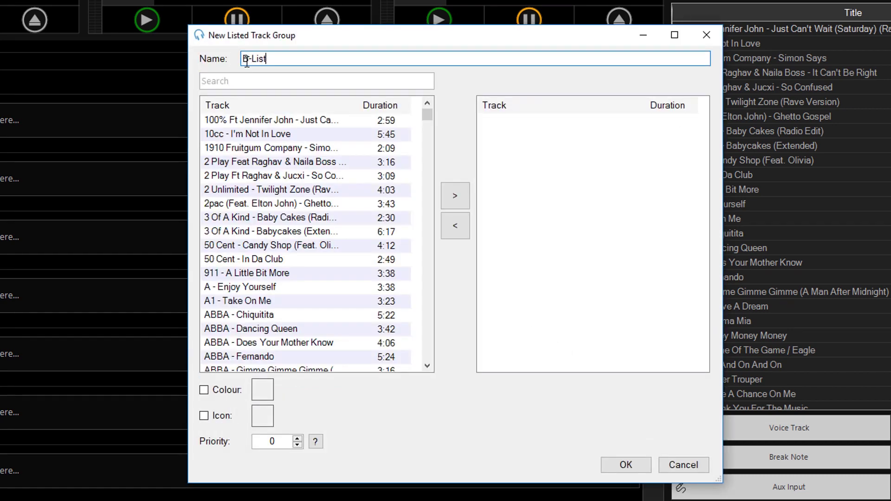
drag(427, 114, 428, 269)
Fill B-List with tracks from Roy Orbison - Oh, Pretty Woman through Russell Watson and Ryan Adams to Scooter, and save
double_click(301, 179)
scroll(308, 277, down, 2)
double_click(308, 277)
double_click(308, 282)
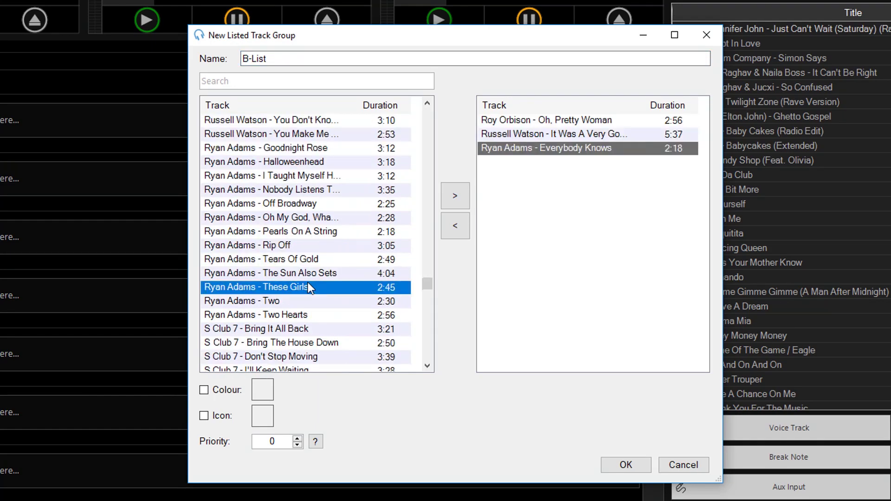
double_click(278, 148)
double_click(279, 193)
double_click(279, 229)
double_click(279, 245)
double_click(302, 356)
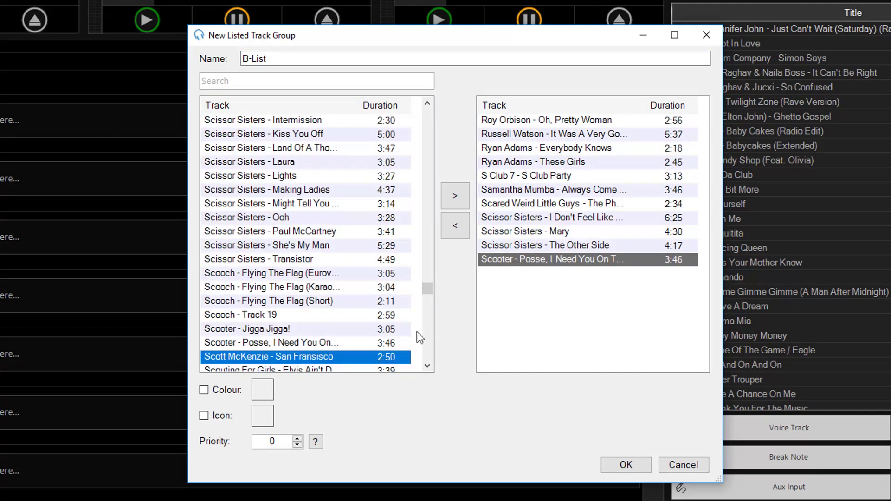
click(640, 465)
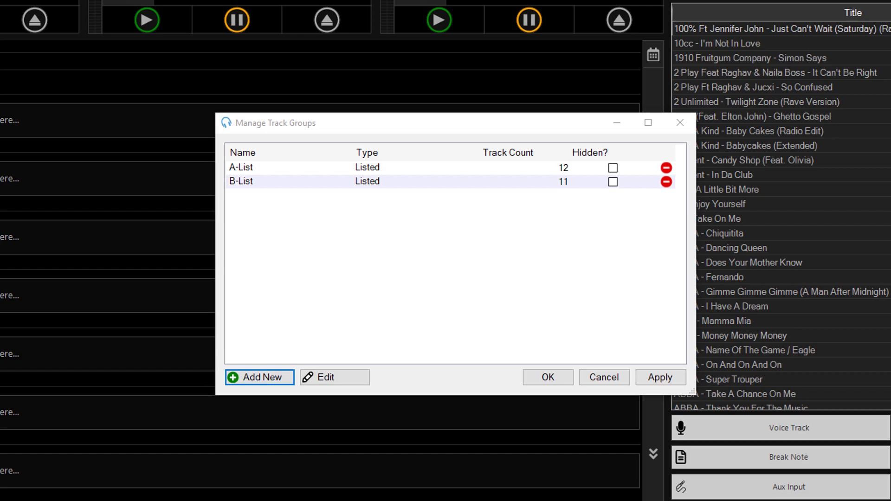
Remove Alphabeat - Boyfriend from the A-List group and save it
double_click(280, 167)
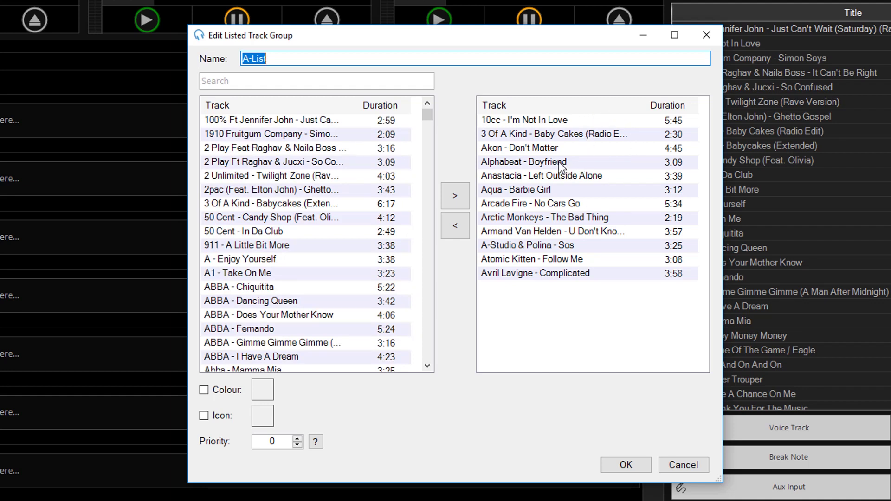
double_click(559, 163)
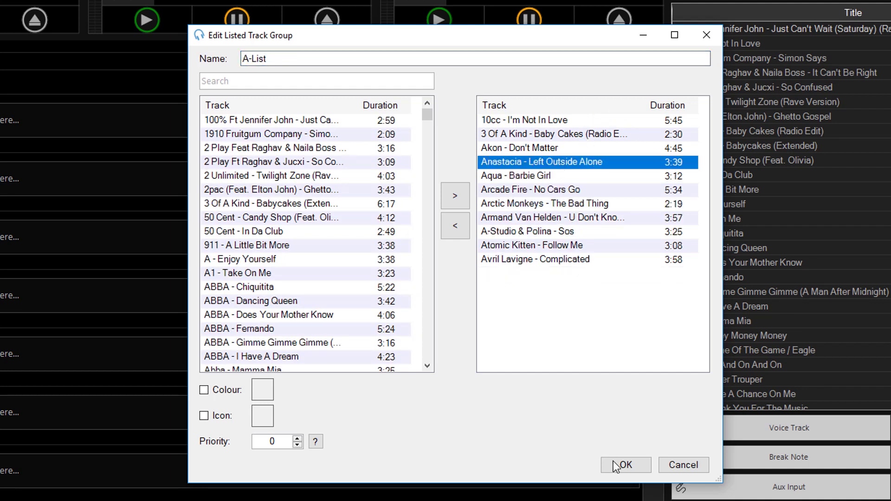
click(644, 468)
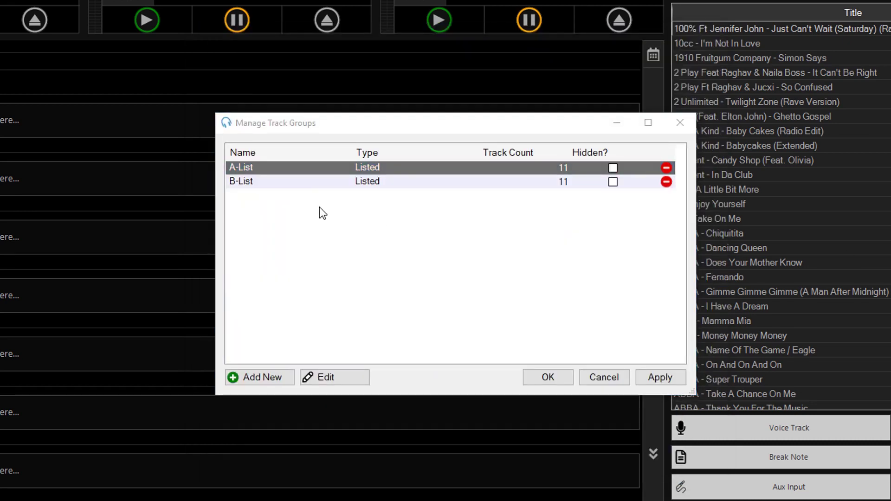
Add Alphabeat - Boyfriend to the B-List group and save it
double_click(338, 186)
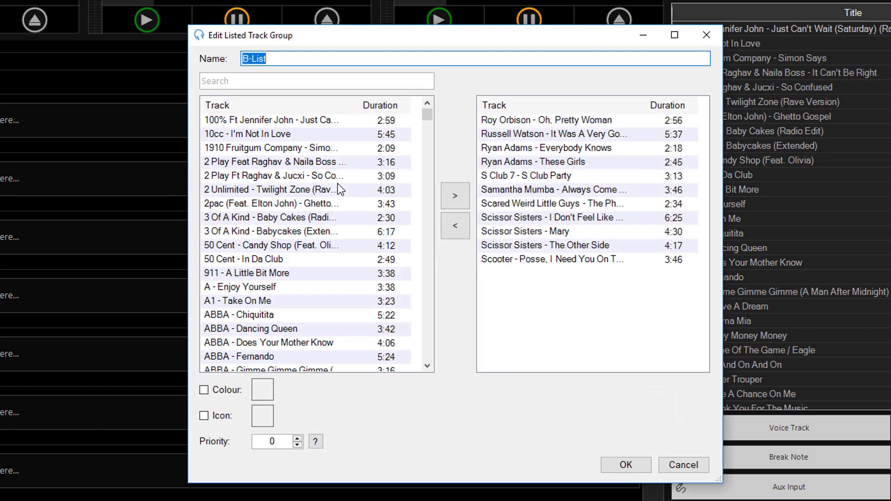
scroll(328, 189, down, 5)
scroll(327, 190, down, 3)
scroll(328, 190, down, 1)
scroll(328, 186, down, 5)
scroll(328, 188, down, 4)
scroll(328, 189, down, 1)
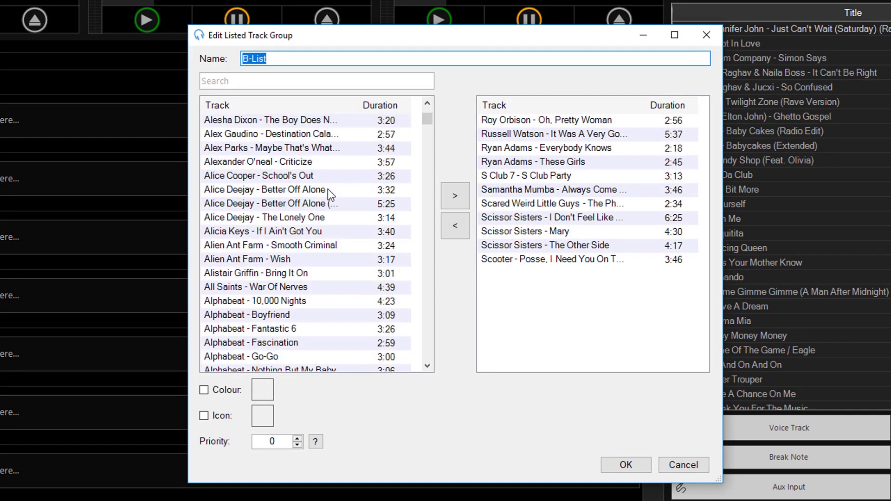
scroll(328, 206, down, 1)
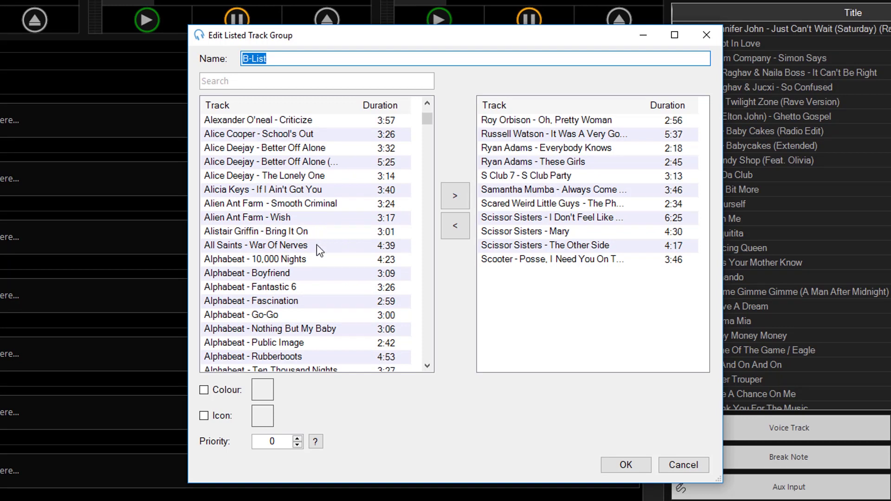
double_click(293, 276)
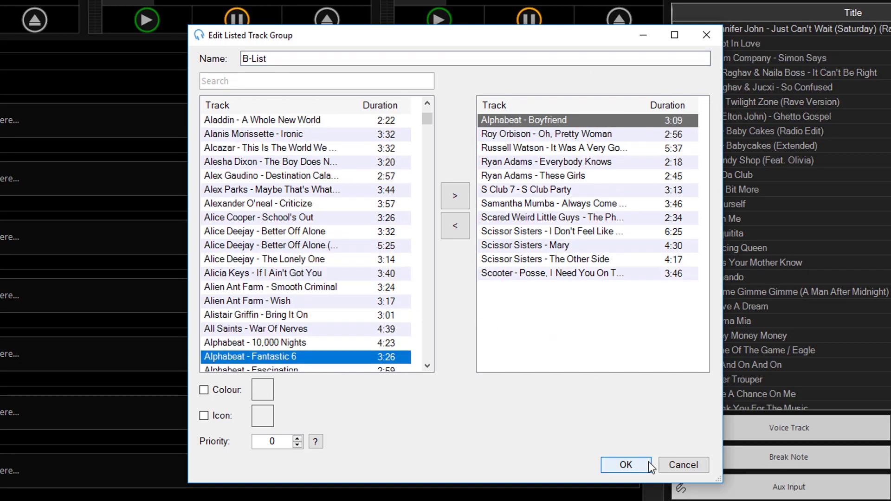
click(634, 465)
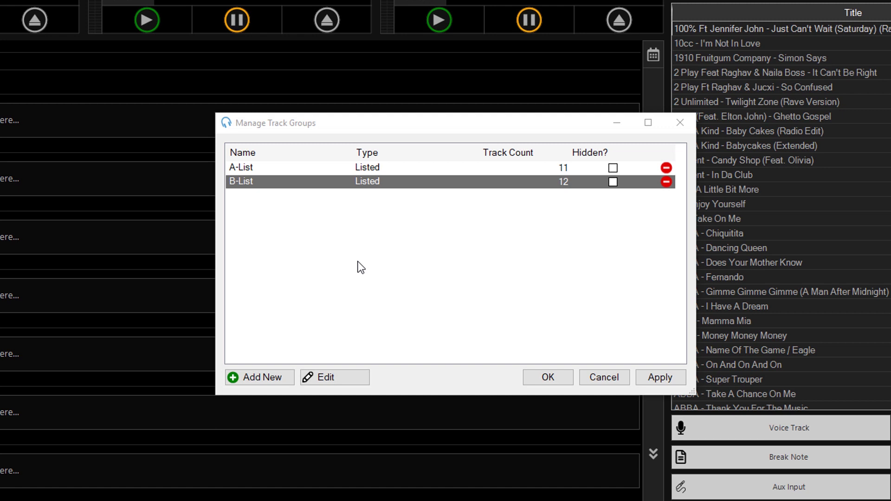
Add a new filtered track group named 'A-List (filtered)'
click(275, 379)
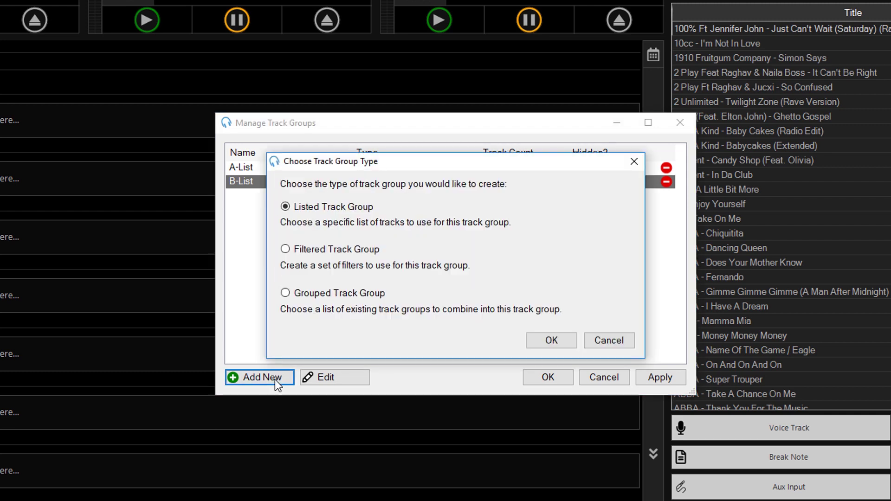
click(339, 251)
click(569, 344)
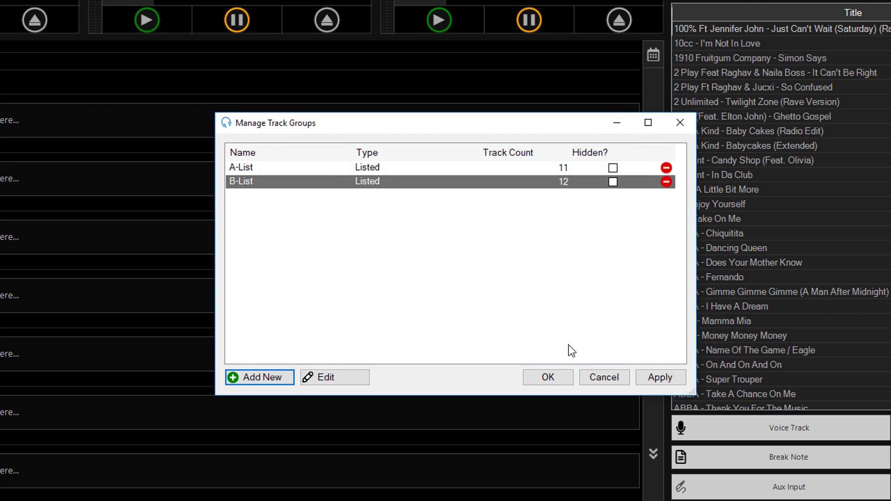
text(A-List (filtered)
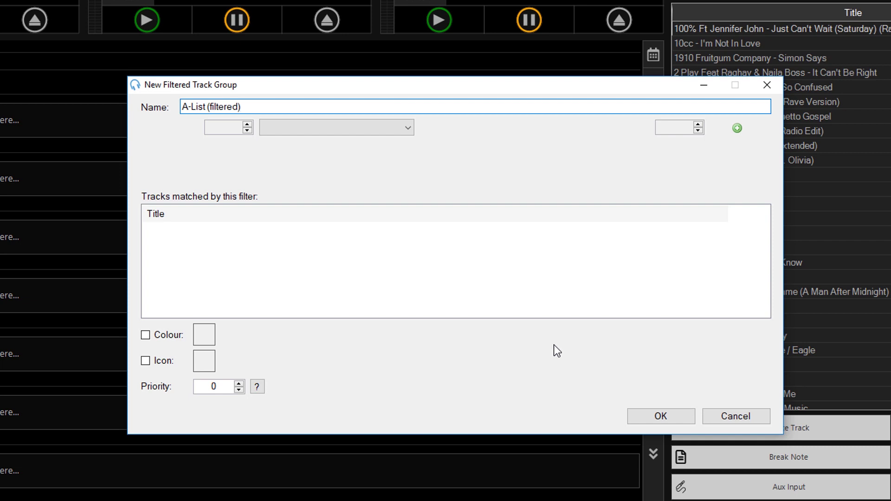
Set its filter to Tags Contains 'A-List' and save the group
click(327, 128)
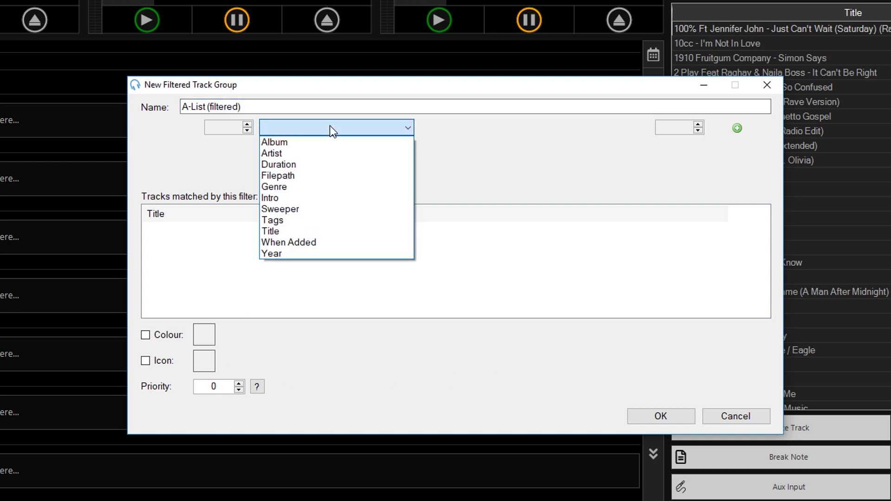
click(308, 220)
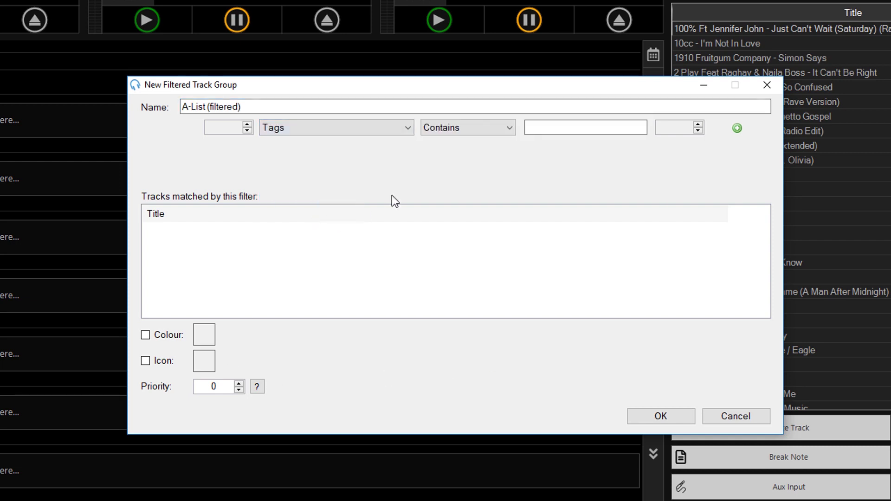
click(479, 127)
click(464, 143)
click(558, 129)
text(A-List)
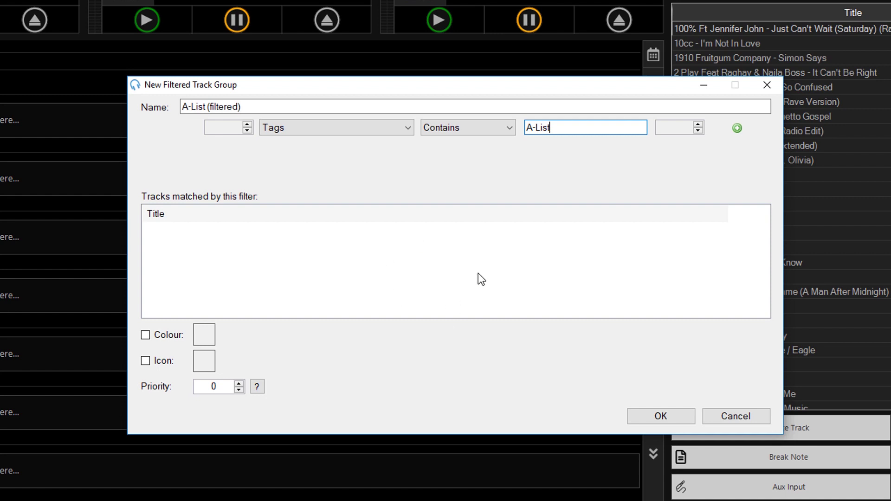
click(661, 415)
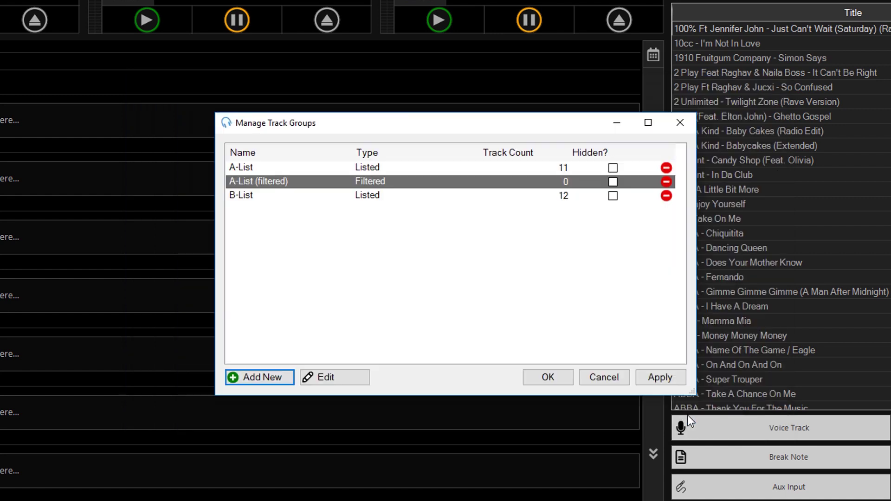
Add a new filtered track group named 'B-List (filtered)'
click(268, 383)
click(329, 248)
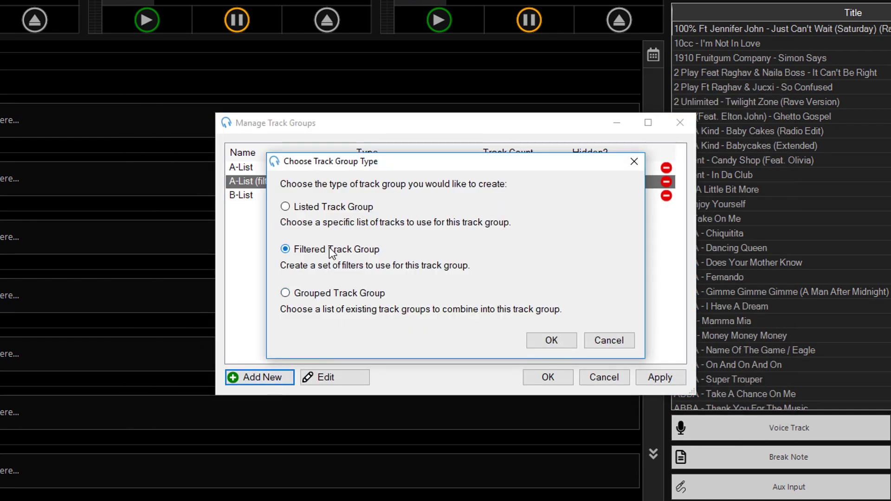
click(573, 340)
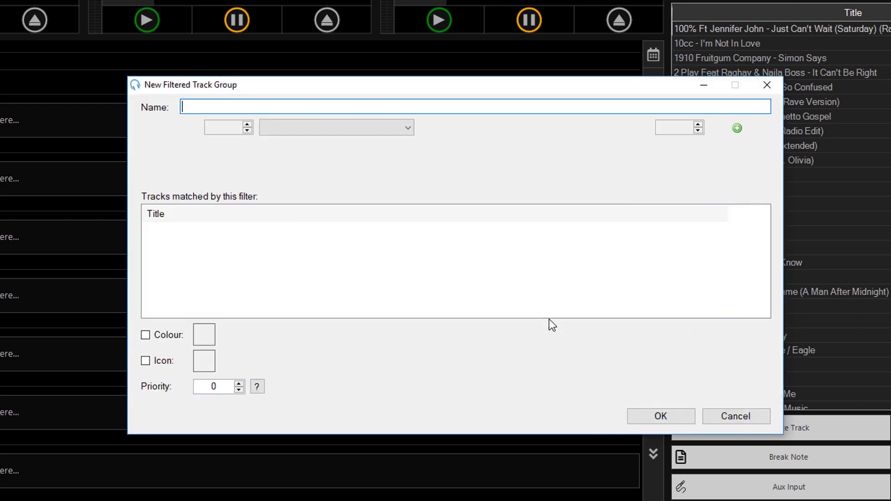
text(B-List ()
text(filtered))
Set its filter to Tags Contains 'B-List', save it and close the track group manager
click(378, 128)
click(272, 220)
click(555, 127)
text(B-Li)
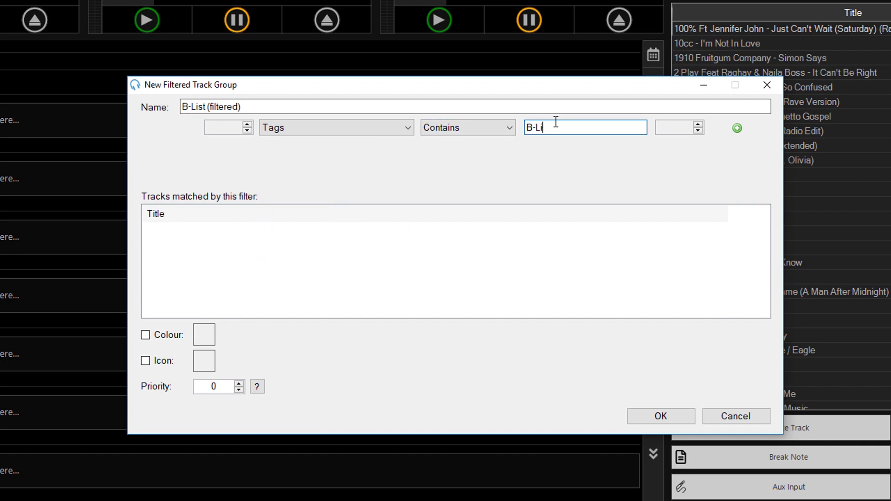
text(st)
click(661, 416)
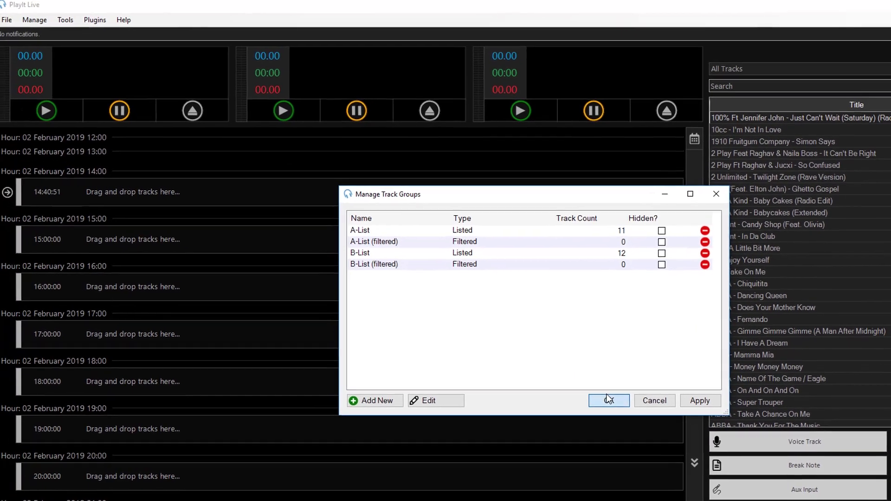
click(608, 399)
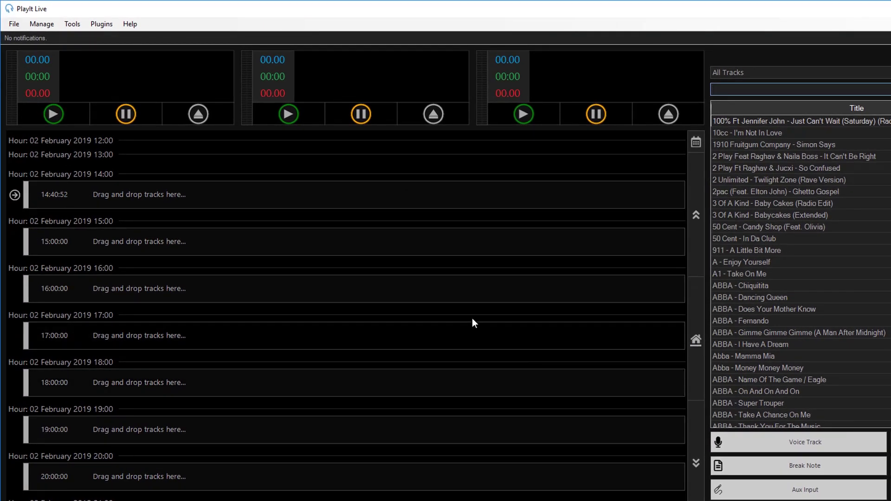
click(45, 26)
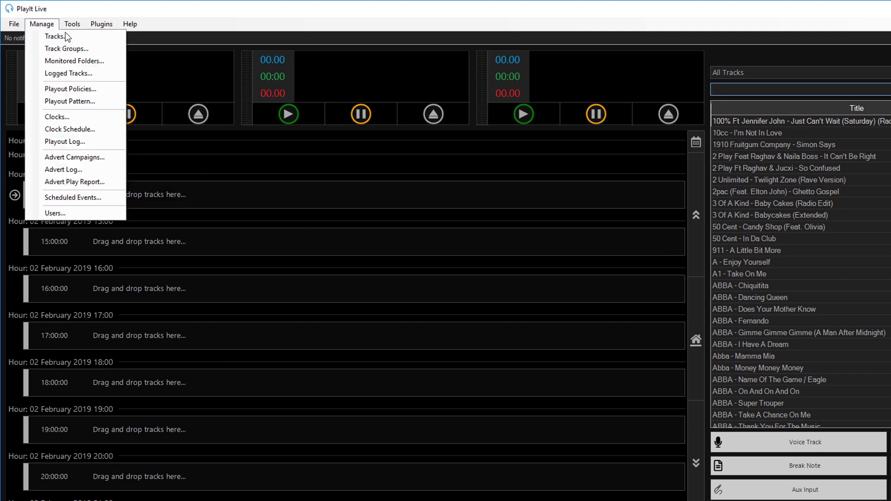
In the Tracks manager, tag 10cc - I'm Not In Love with 'A-List' and save
click(85, 41)
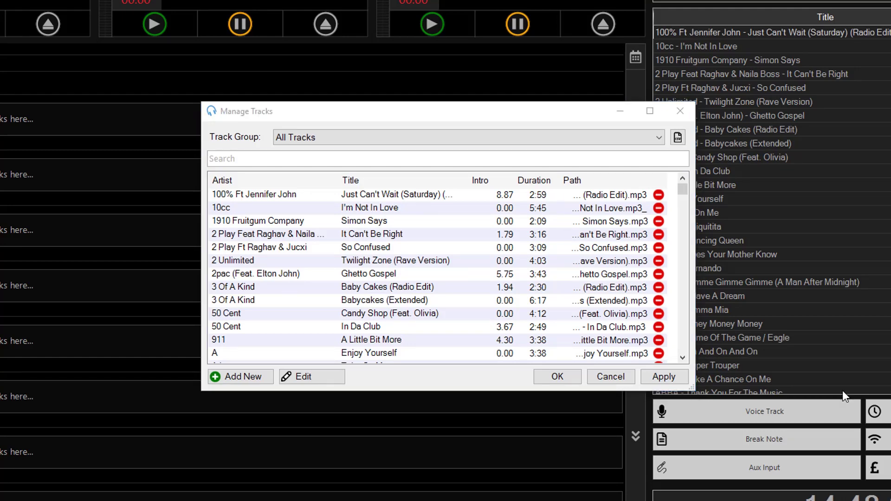
double_click(276, 210)
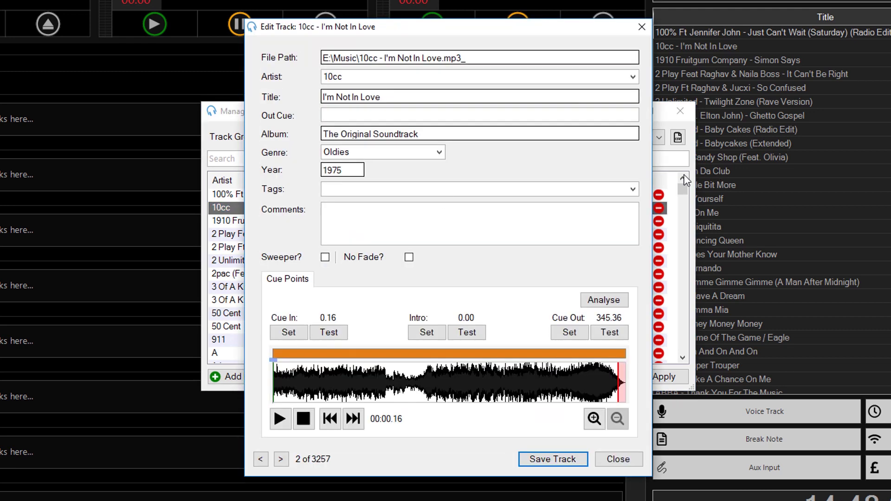
click(610, 188)
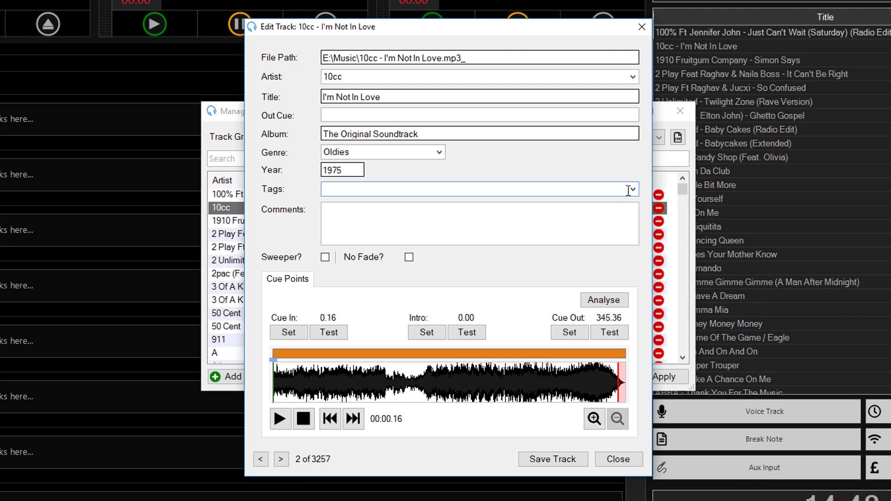
click(632, 189)
text(A-Li)
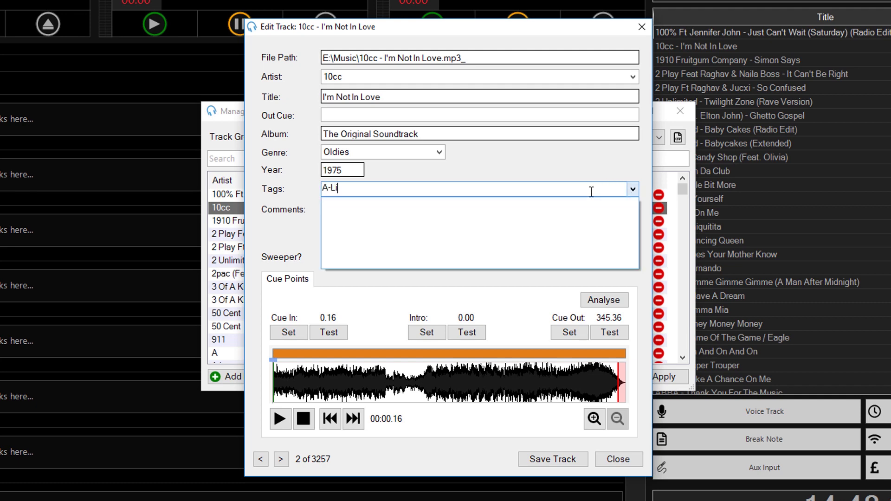
text(st)
key(Return)
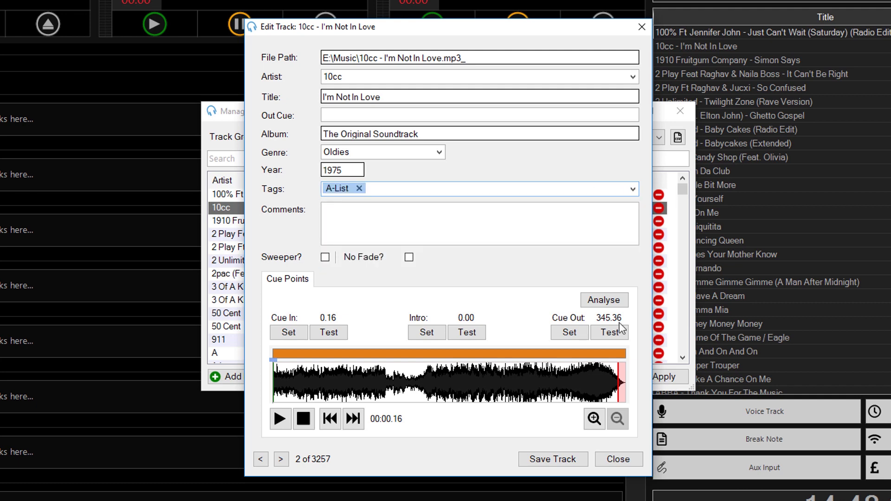
click(575, 461)
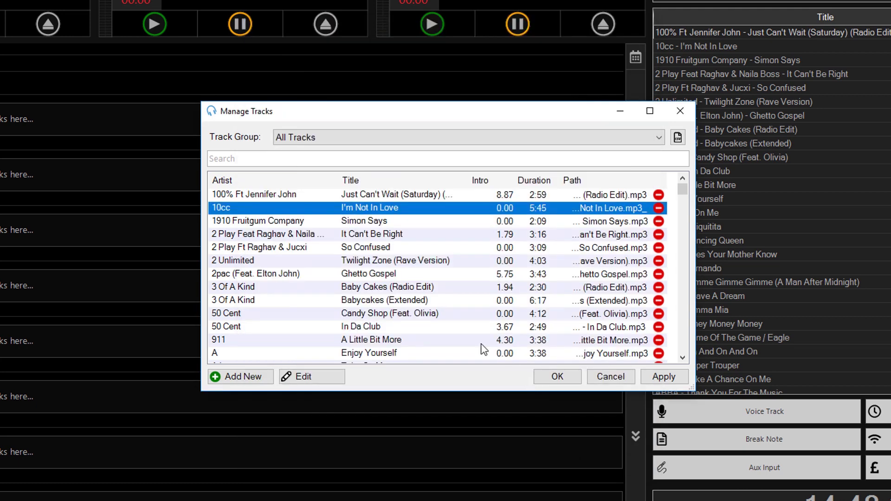
Tag 3 Of A Kind - Baby Cakes (Radio Edit) with 'A-List' and save
click(380, 288)
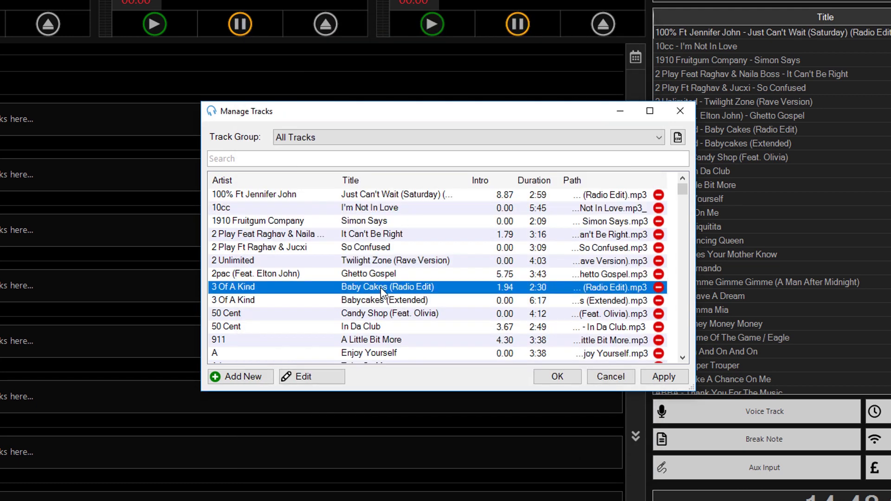
double_click(381, 288)
click(632, 188)
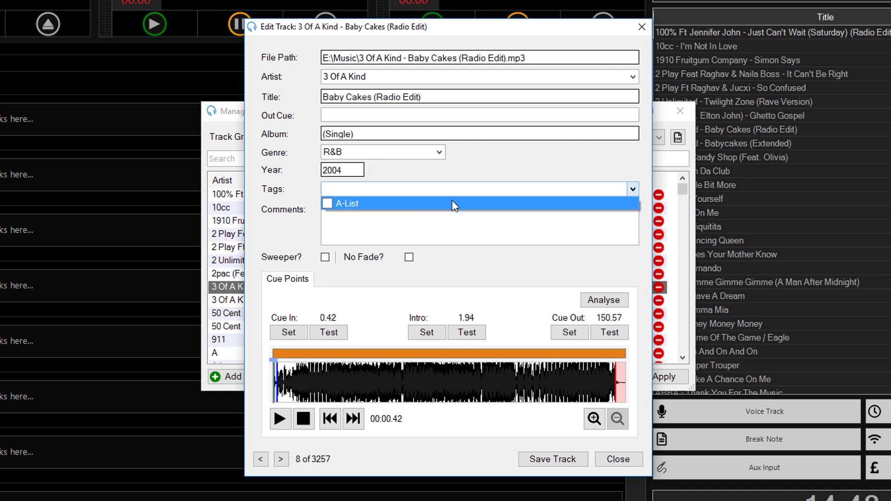
click(404, 203)
click(548, 459)
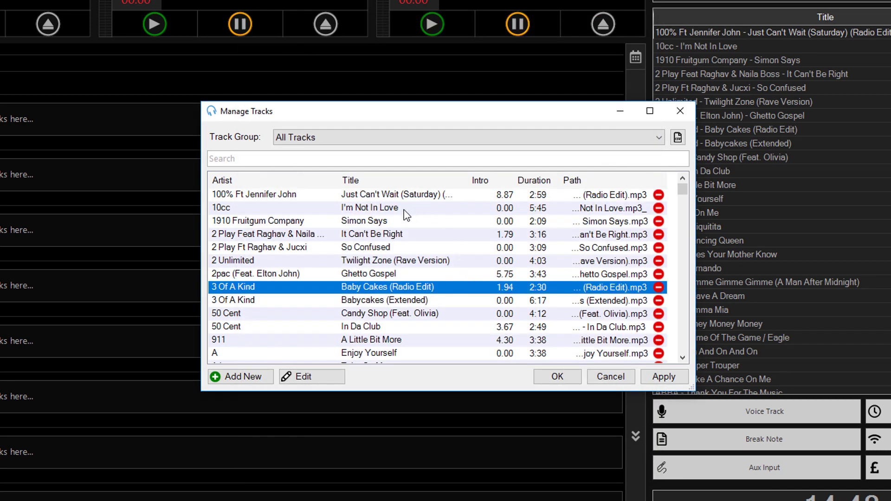
Show only the A-List group's tracks and select all of them
click(318, 136)
click(309, 162)
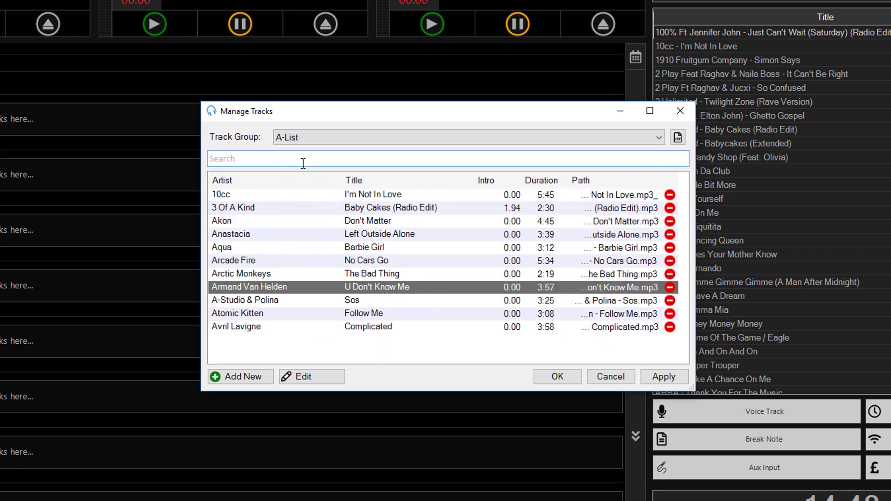
click(327, 213)
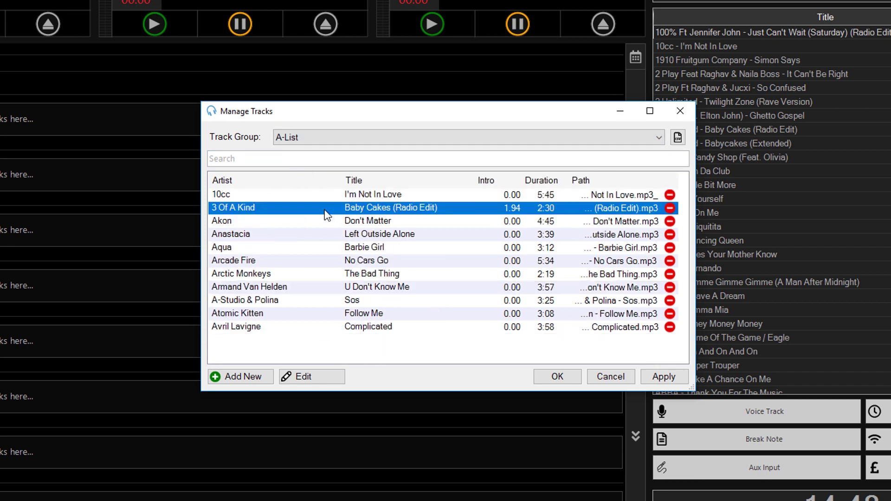
key(ctrl+a)
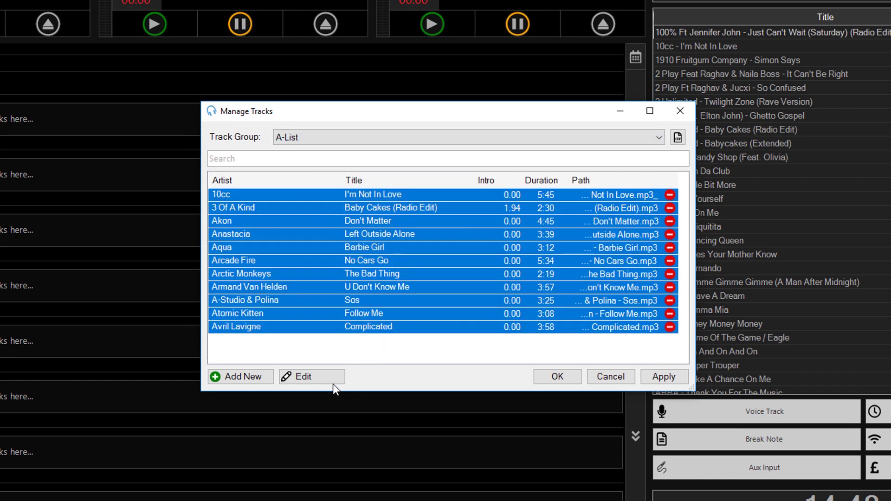
Bulk-edit the eleven selected tracks to add the tag 'A-List' and save
click(330, 377)
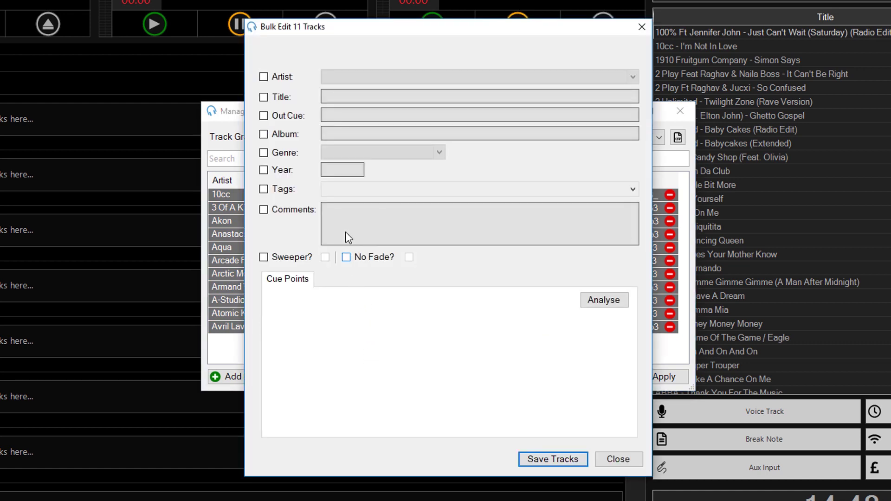
click(263, 189)
click(331, 188)
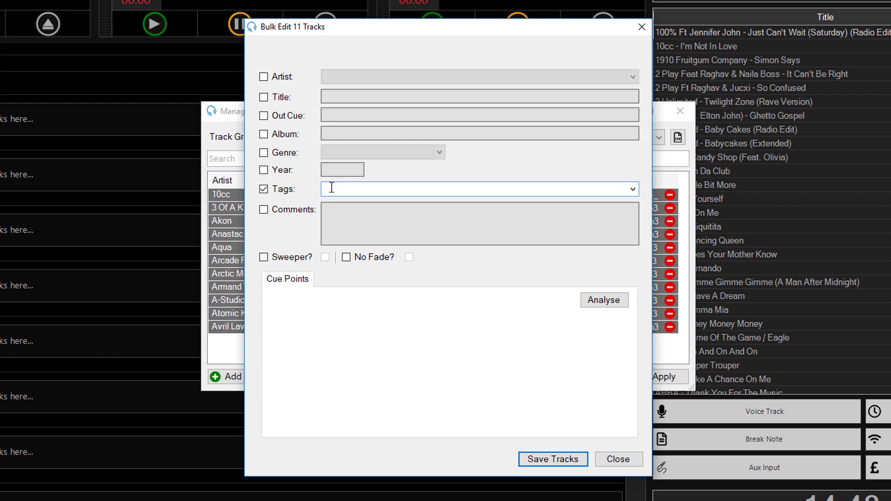
text(A-List)
key(Return)
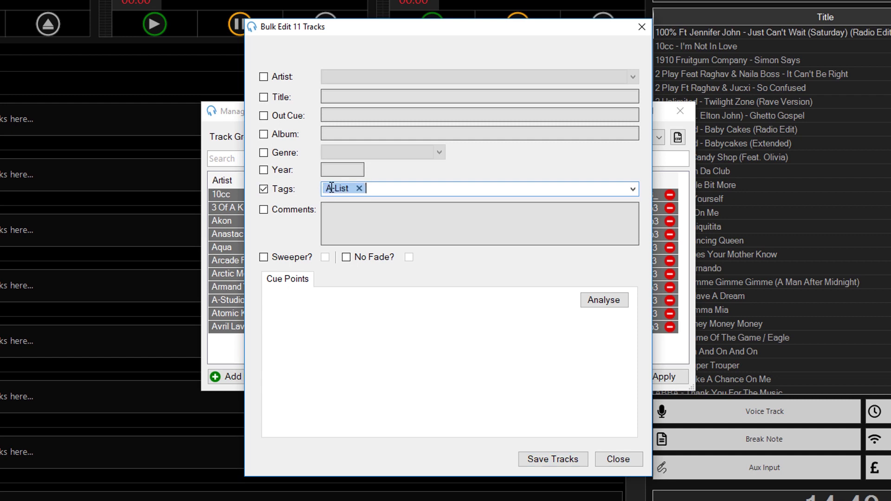
click(554, 458)
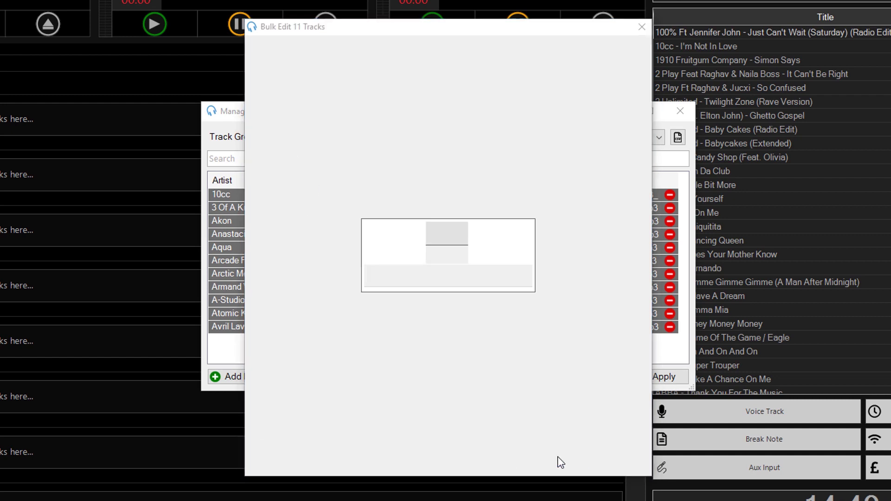
click(304, 139)
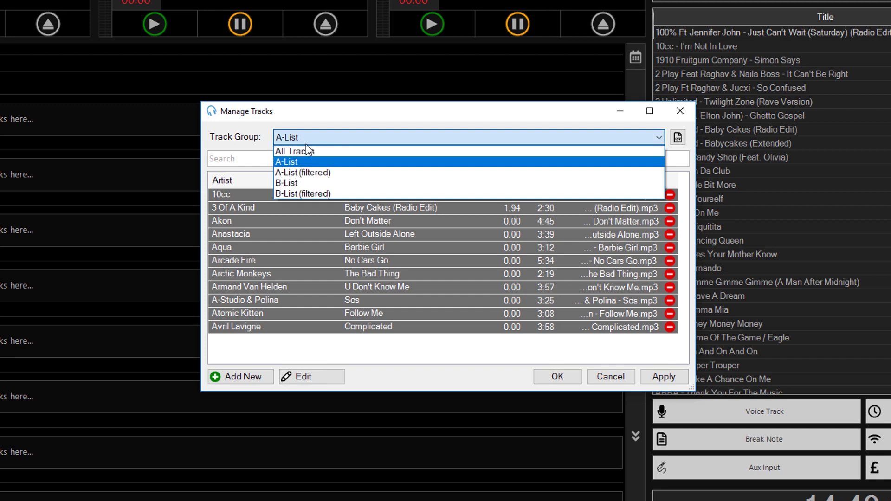
Show the B-List group's tracks and select all of them
click(302, 180)
click(298, 198)
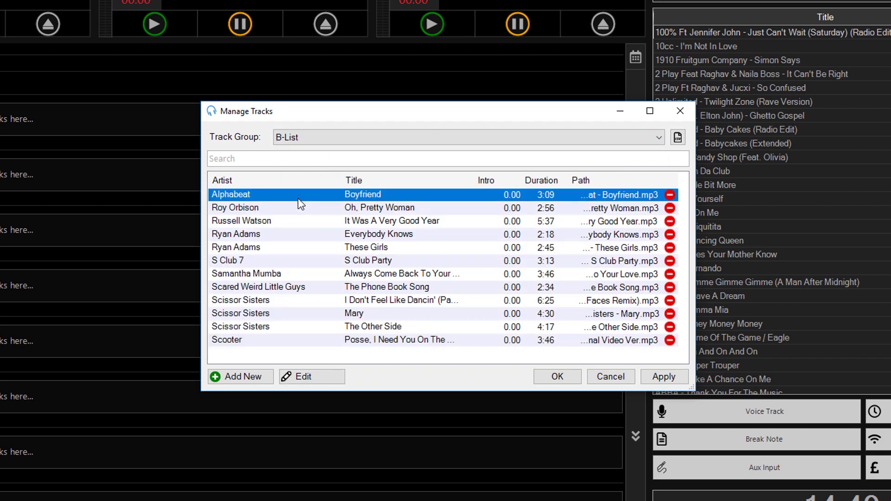
key(ctrl+a)
Bulk-edit the twelve selected tracks to add the tag 'B-List' and save
click(330, 375)
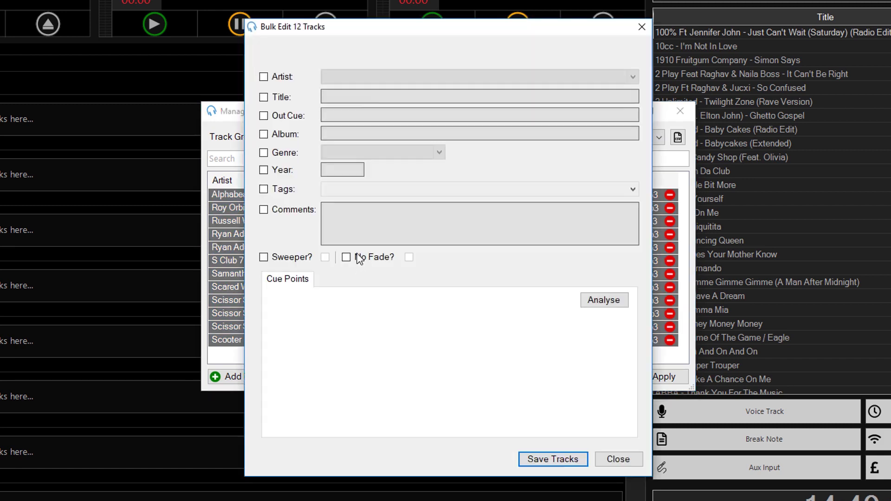
click(281, 194)
click(331, 192)
text(B)
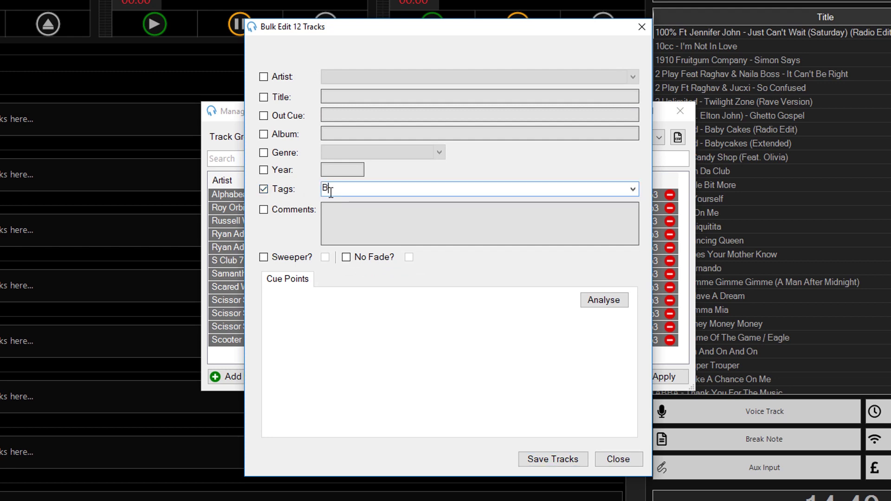
text(-List)
key(Return)
click(542, 459)
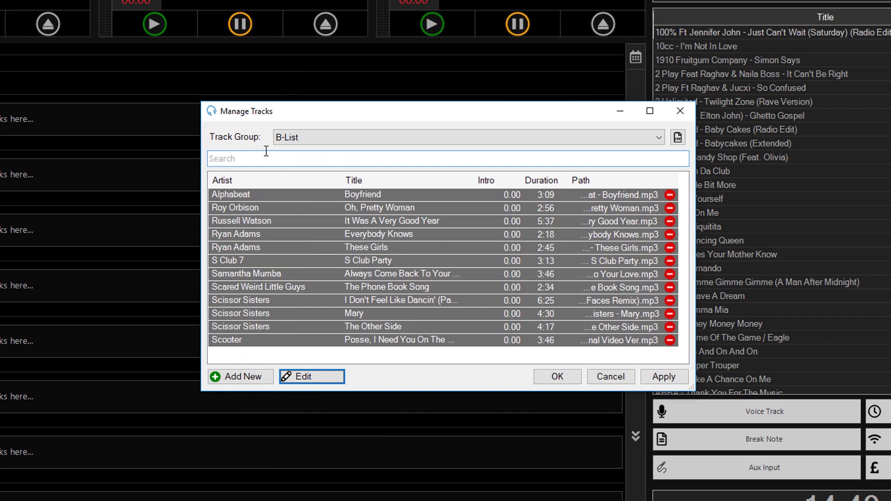
click(289, 138)
Compare the A-List and A-List (filtered) groups' track lists
click(297, 159)
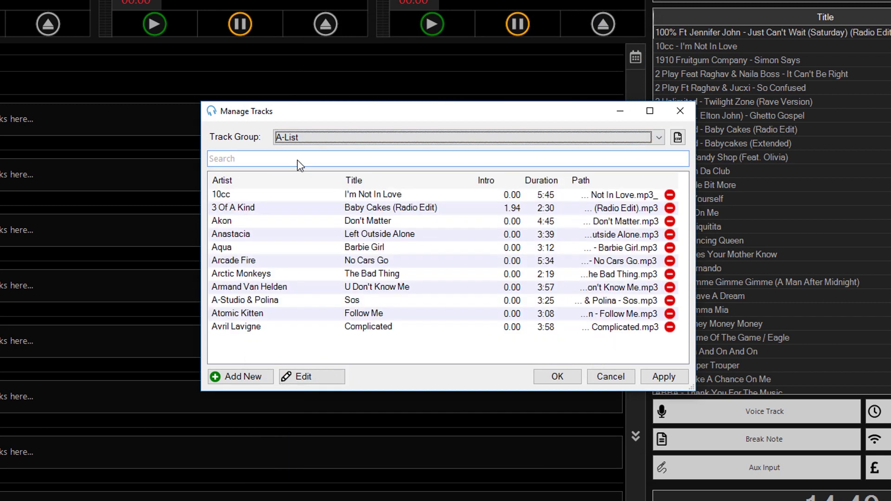
click(300, 138)
click(299, 172)
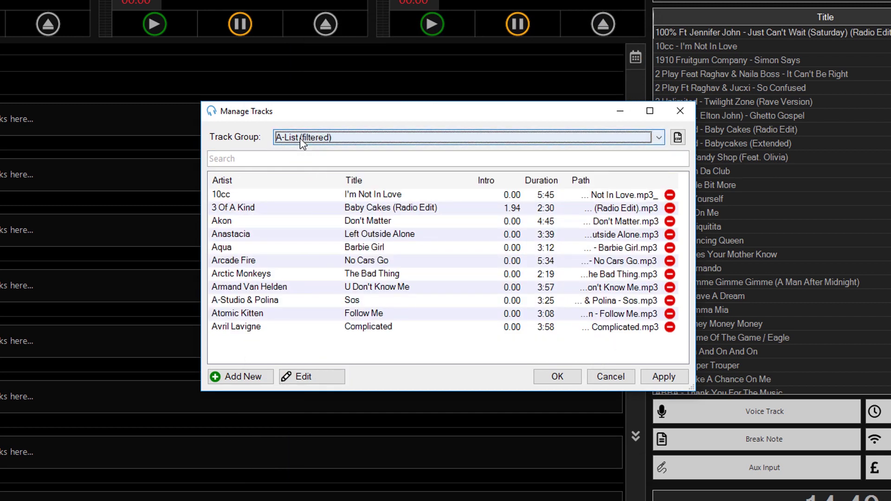
click(300, 138)
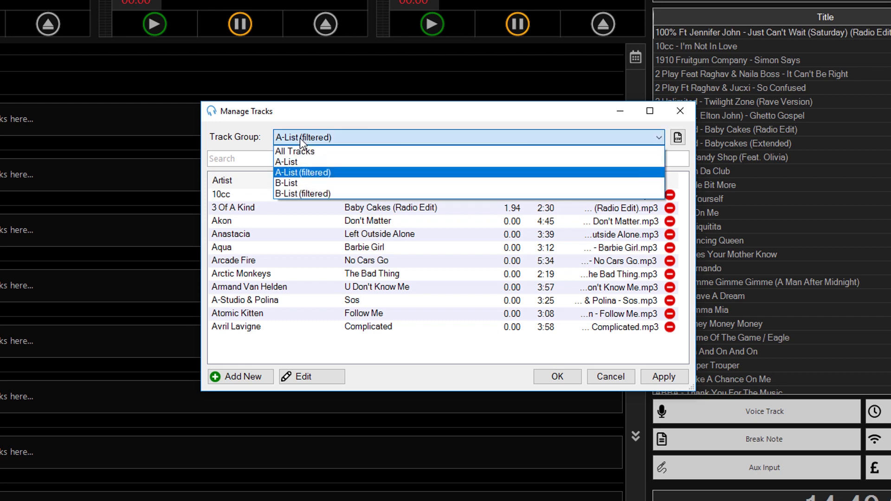
click(310, 160)
click(310, 139)
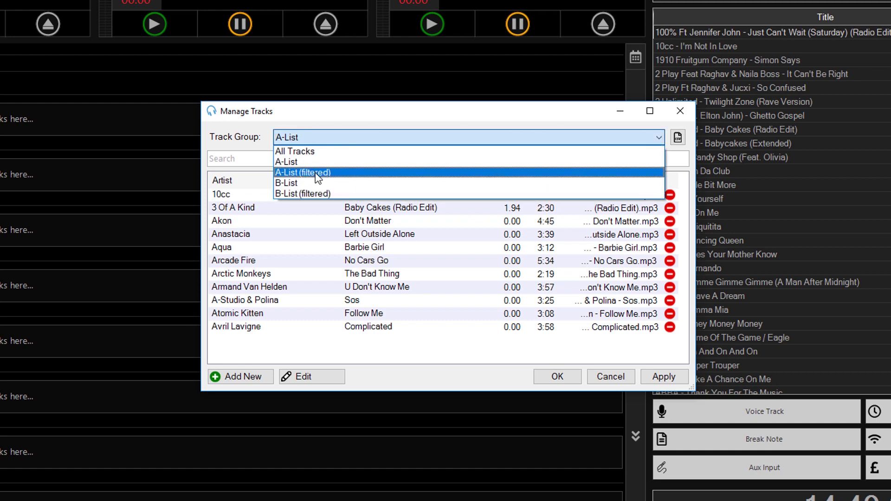
Compare B-List with B-List (filtered), ending on the A-List (filtered) view
click(313, 172)
click(315, 139)
click(312, 183)
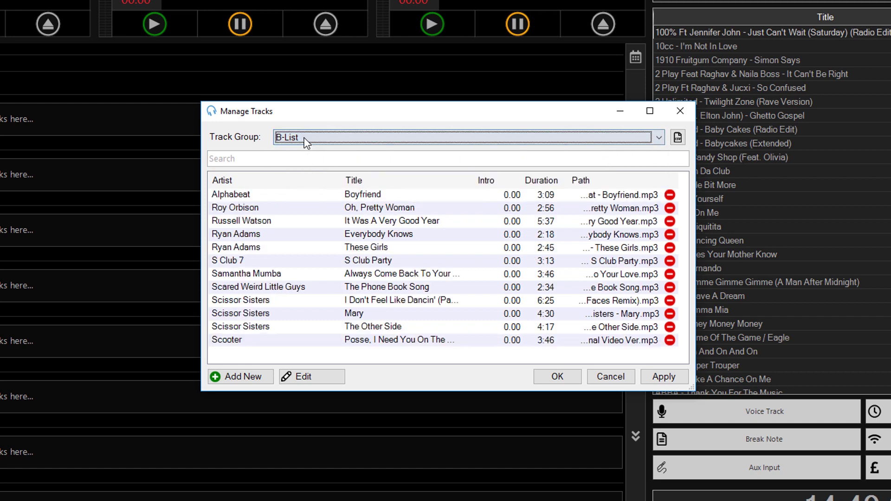
click(305, 138)
click(313, 194)
click(313, 142)
click(318, 172)
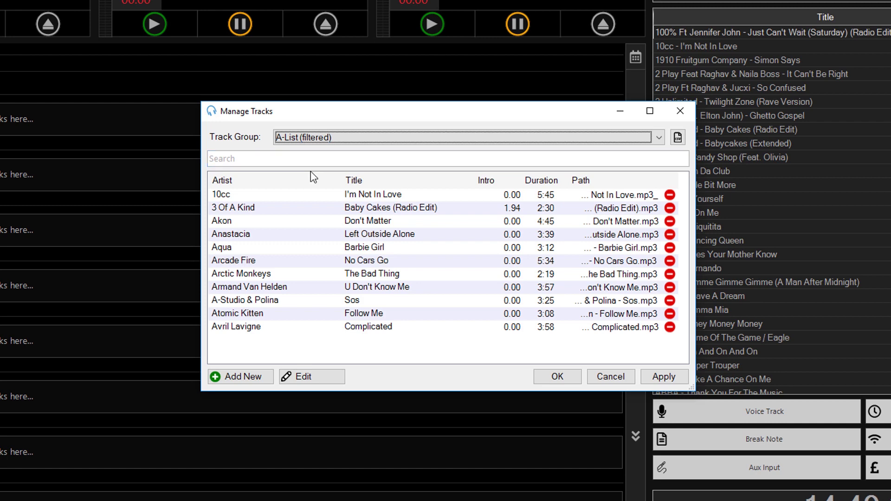
Swap 10cc's I'm Not In Love tag from A-List to B-List and view B-List (filtered)
double_click(241, 197)
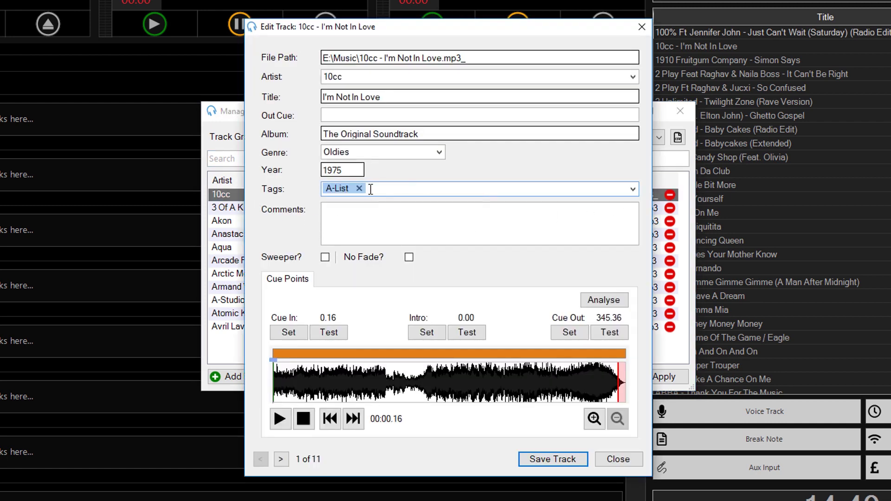
click(359, 188)
click(632, 189)
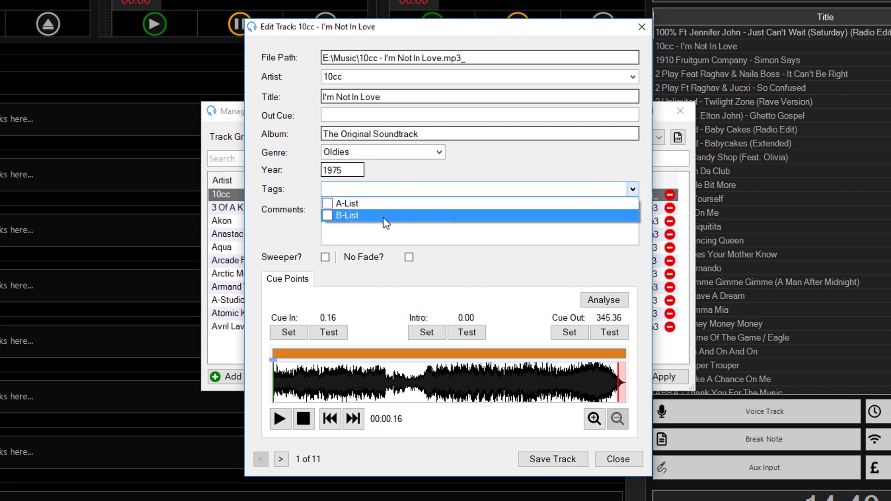
click(327, 216)
click(547, 459)
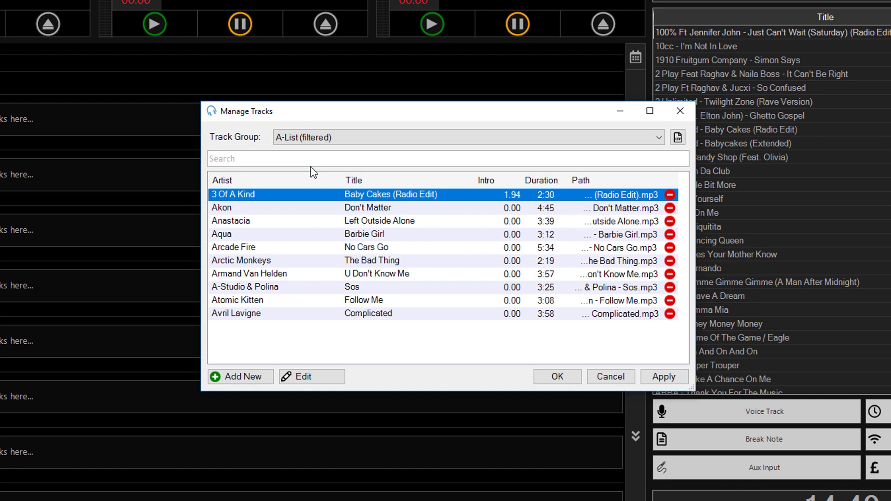
click(305, 137)
click(321, 190)
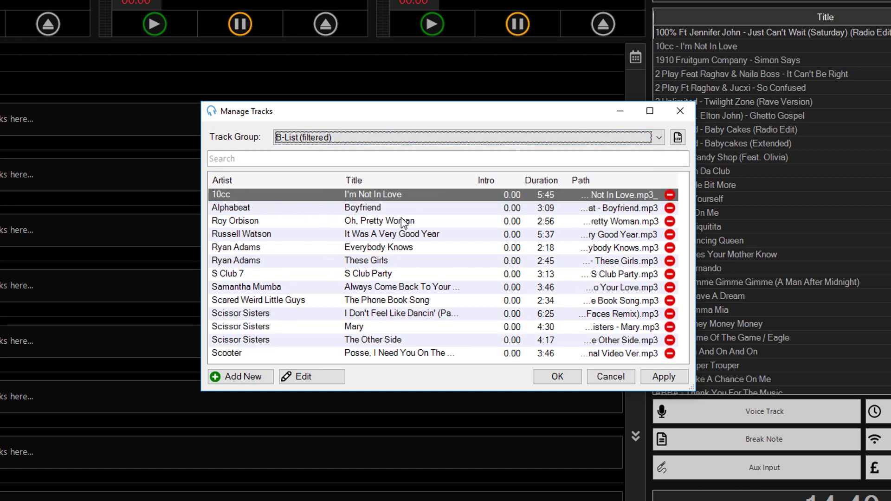
Close Manage Tracks and show A-List (filtered), then B-List (filtered), in the main library
click(557, 376)
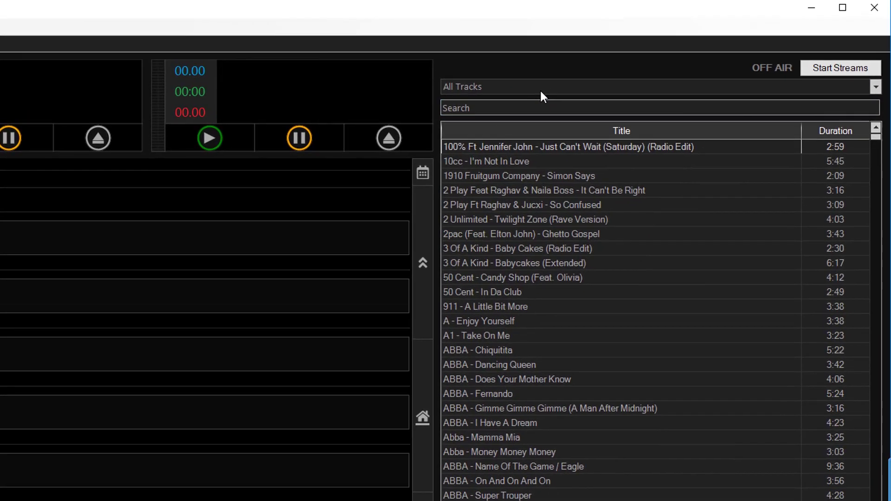
click(499, 86)
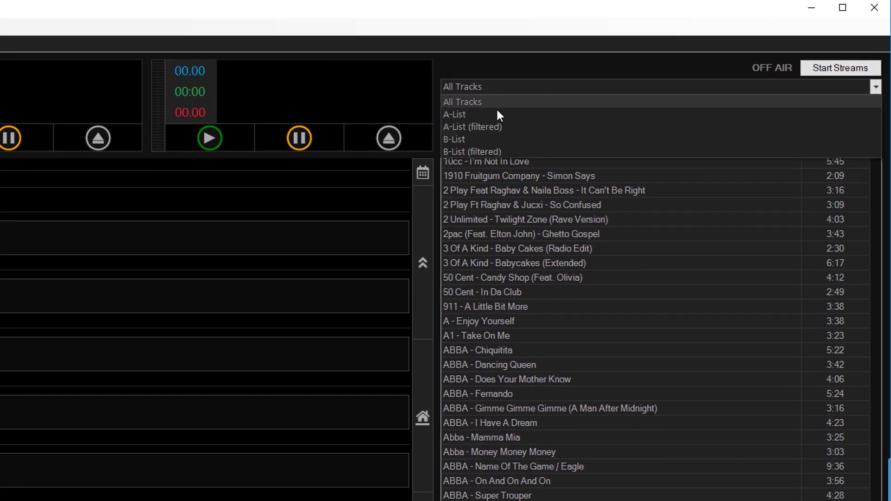
click(495, 128)
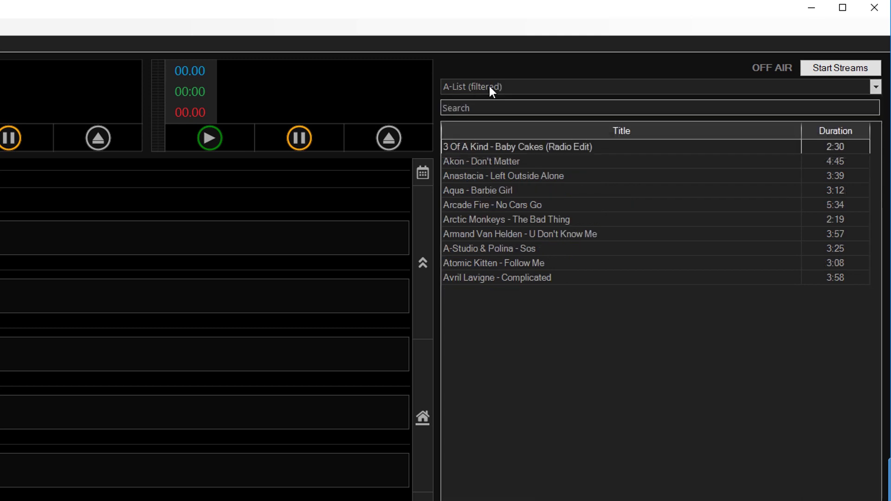
click(491, 85)
click(495, 149)
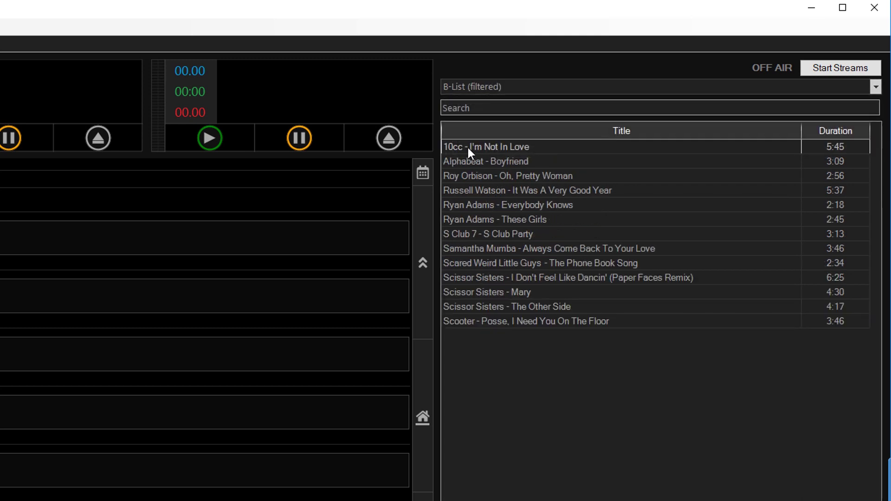